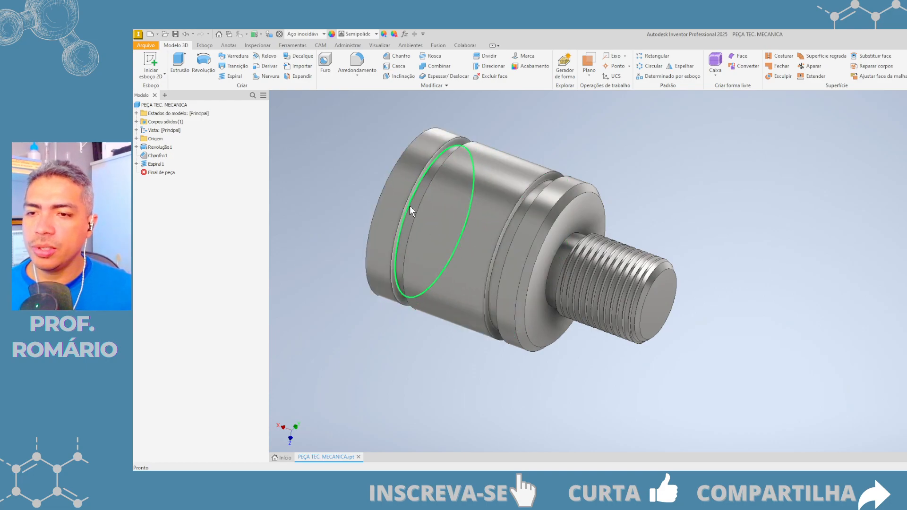
Examine the turned part's grooves, chamfered shoulder and threaded end from several angles.
{"action": "middle_click_drag", "start_coordinate": [509, 236], "coordinate": [567, 259], "text": "shift"}
{"action": "scroll", "coordinate": [582, 225], "scroll_direction": "up", "scroll_amount": 5}
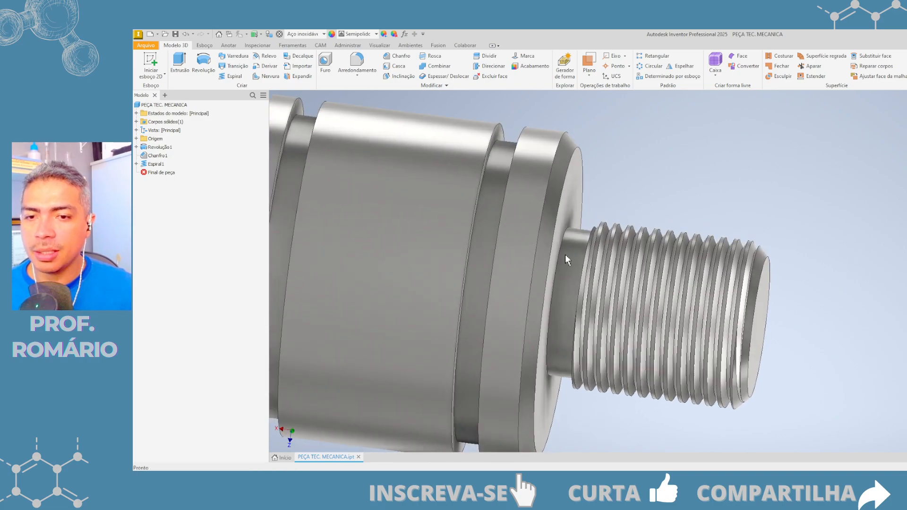
{"action": "scroll", "coordinate": [567, 259], "scroll_direction": "down", "scroll_amount": 5}
{"action": "scroll", "coordinate": [634, 299], "scroll_direction": "up", "scroll_amount": 7}
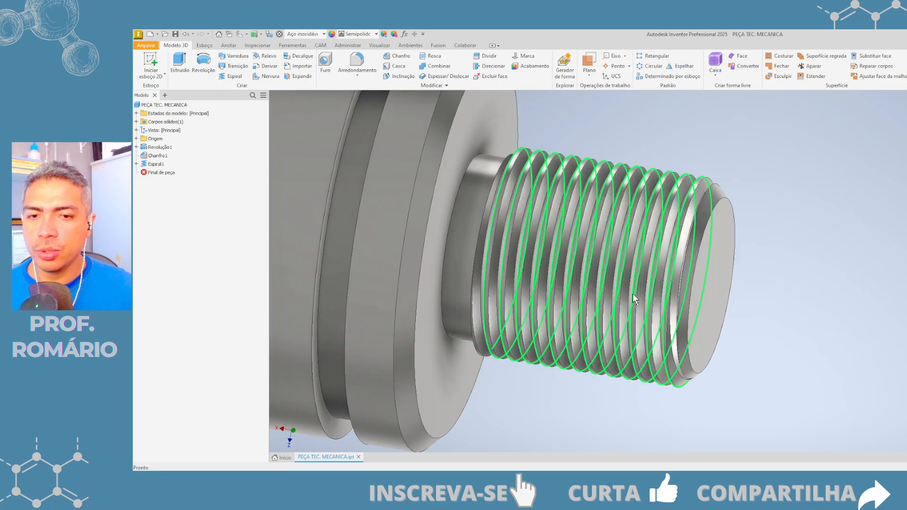
{"action": "middle_click_drag", "start_coordinate": [635, 299], "coordinate": [660, 278], "text": "shift"}
{"action": "scroll", "coordinate": [663, 208], "scroll_direction": "down", "scroll_amount": 3}
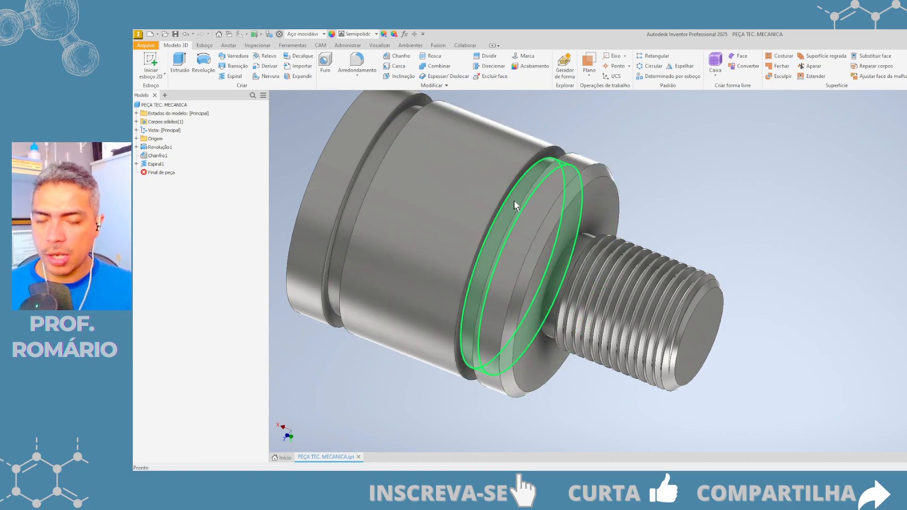
{"action": "middle_click_drag", "start_coordinate": [550, 198], "coordinate": [531, 194], "text": "shift"}
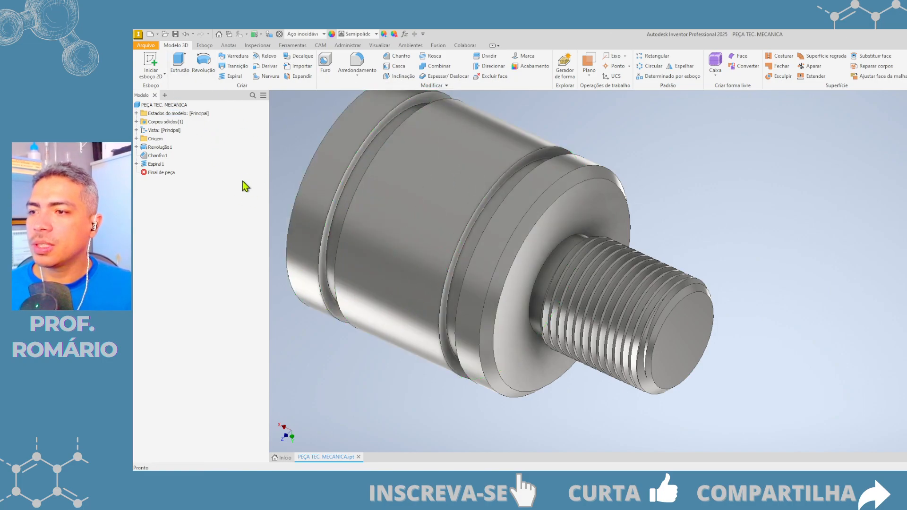
Create a CAM setup for the part using the Generic Lathe machine with the Turning or mill/turn operation type on the primary spindle.
{"action": "left_click", "coordinate": [321, 46]}
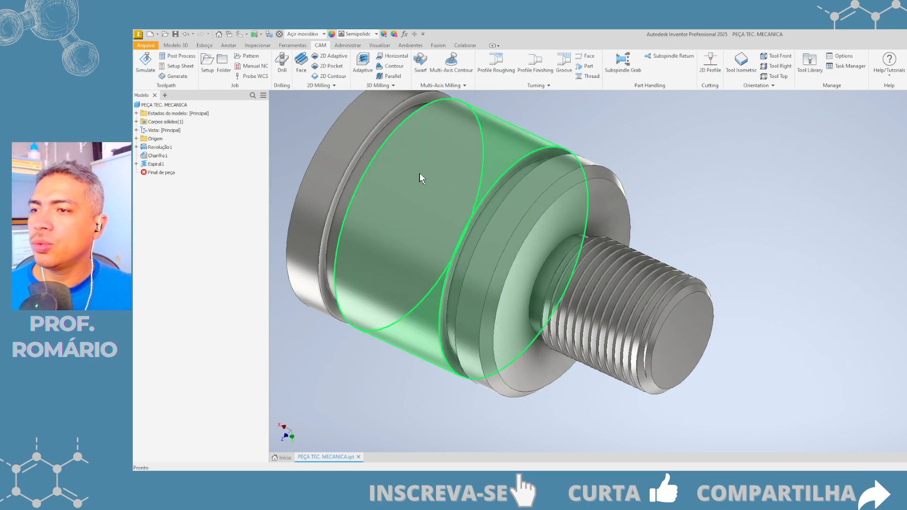
{"action": "left_click", "coordinate": [208, 69]}
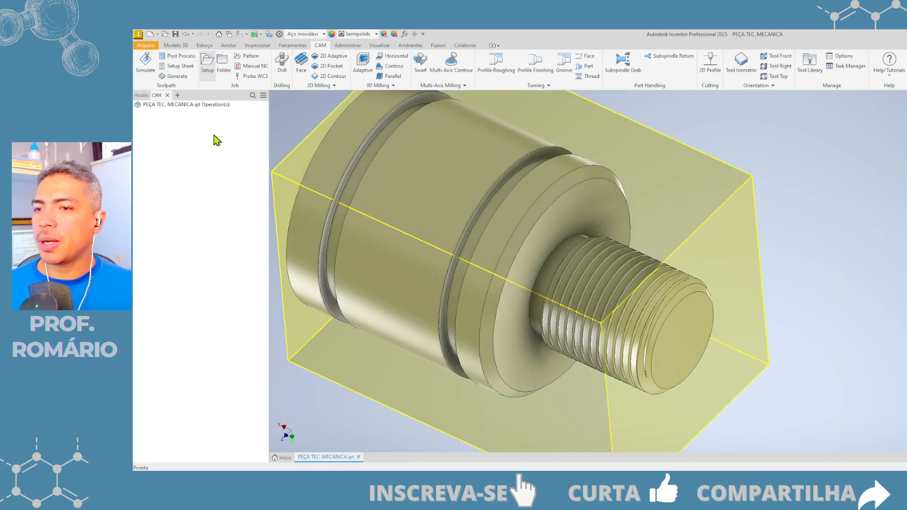
{"action": "middle_click_drag", "start_coordinate": [536, 212], "coordinate": [578, 191]}
{"action": "scroll", "coordinate": [649, 198], "scroll_direction": "down", "scroll_amount": 3}
{"action": "middle_click_drag", "start_coordinate": [597, 226], "coordinate": [526, 226], "text": "shift"}
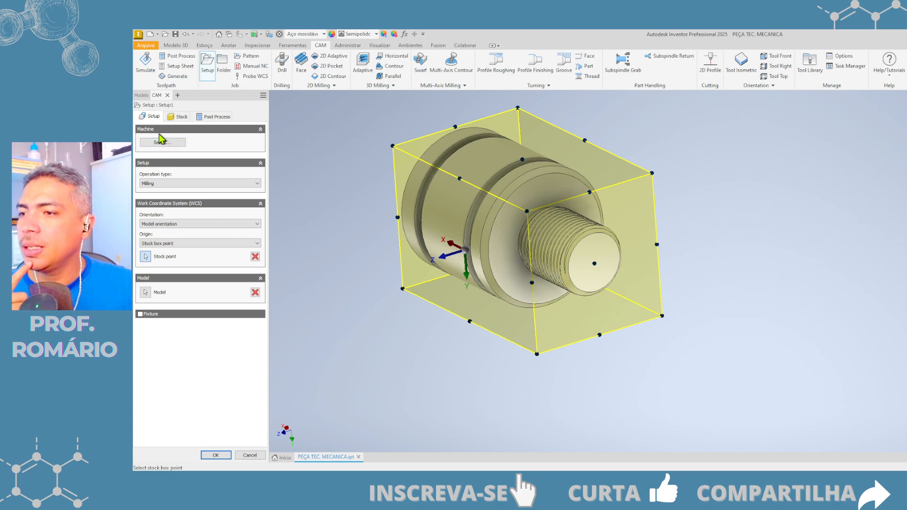
{"action": "left_click", "coordinate": [170, 147]}
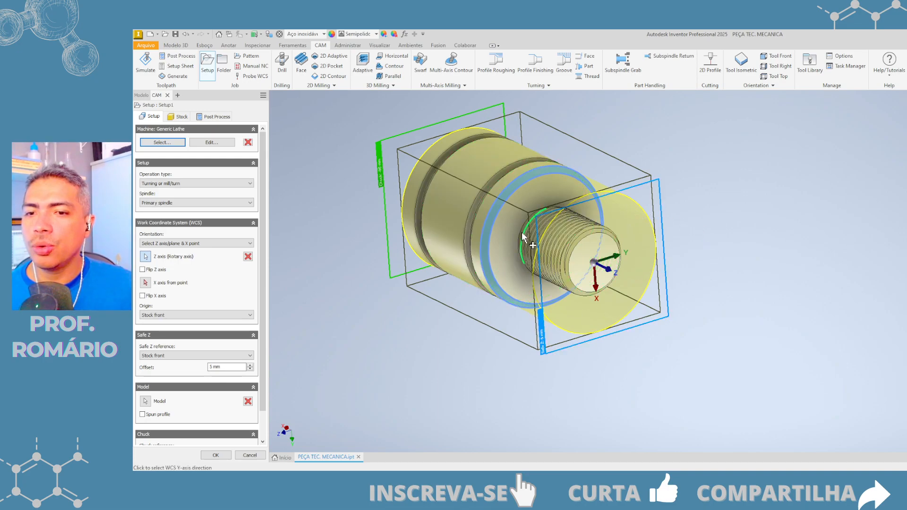
{"action": "left_click", "coordinate": [254, 129]}
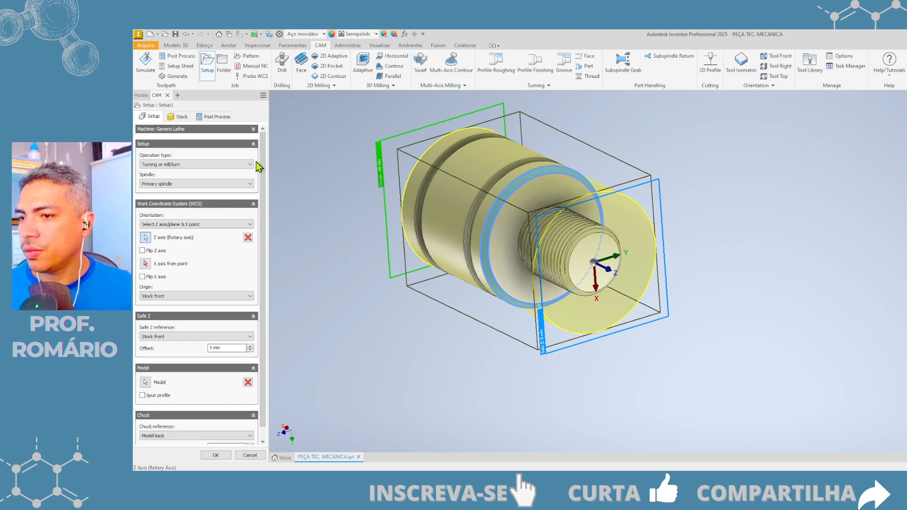
{"action": "left_click", "coordinate": [253, 144]}
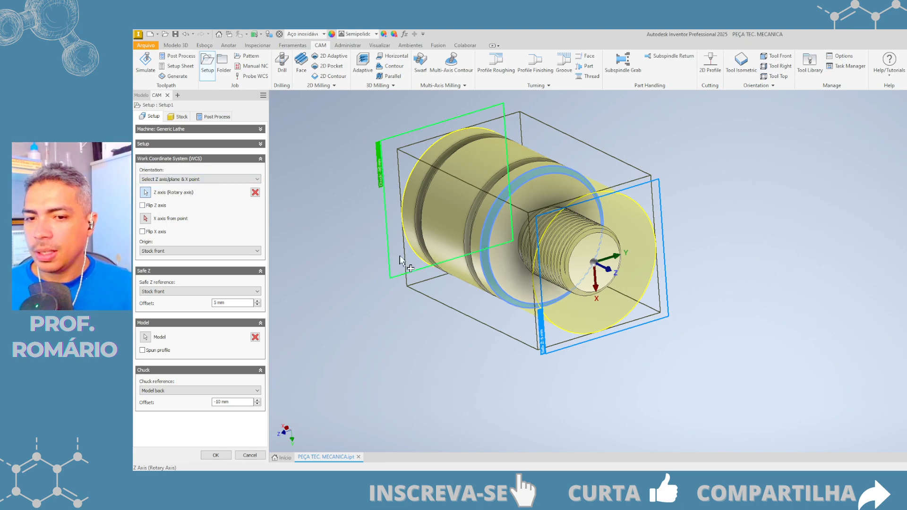
Try flipping the Z axis of the work coordinate system toward the part's unthreaded end, restoring its direction each time.
{"action": "middle_click_drag", "start_coordinate": [597, 287], "coordinate": [628, 284], "text": "shift"}
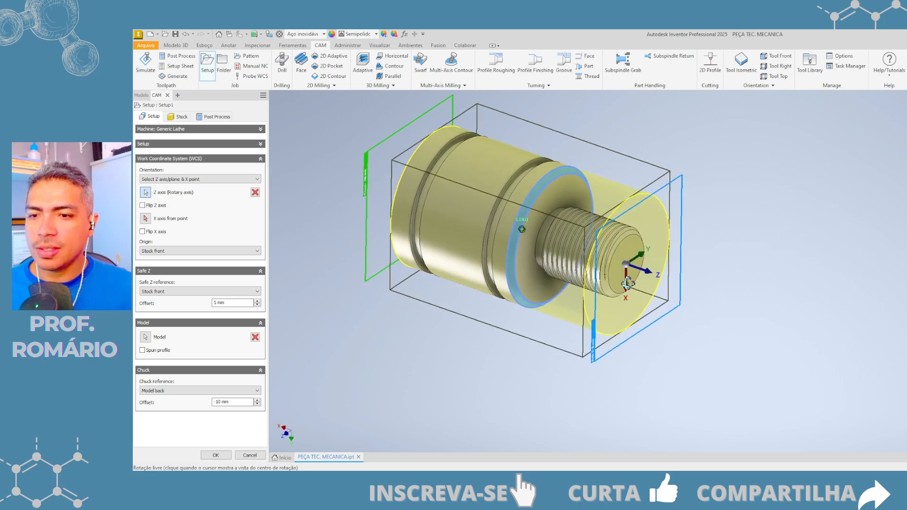
{"action": "scroll", "coordinate": [629, 283], "scroll_direction": "up", "scroll_amount": 5}
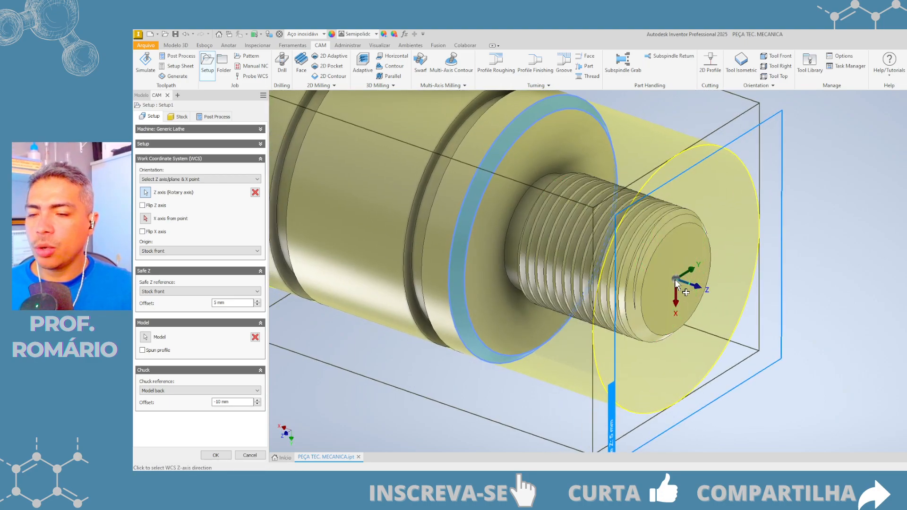
{"action": "middle_click_drag", "start_coordinate": [694, 299], "coordinate": [736, 311]}
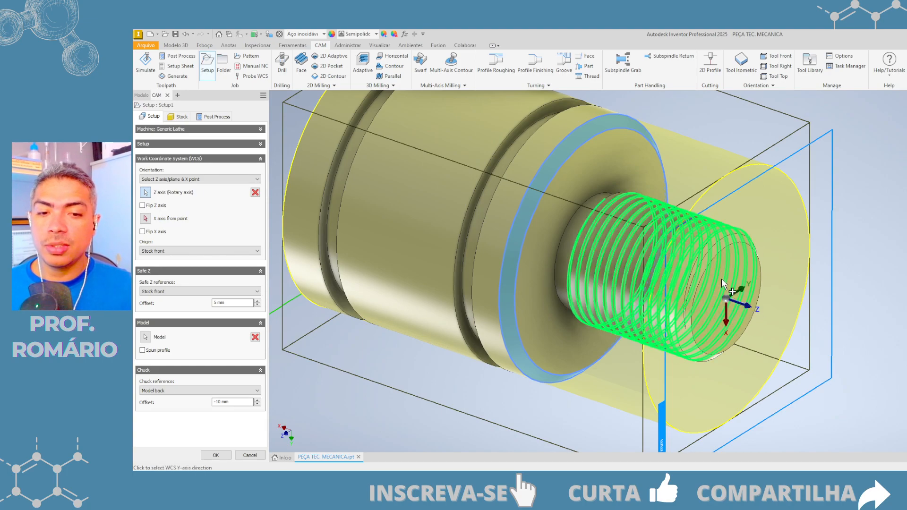
{"action": "scroll", "coordinate": [712, 300], "scroll_direction": "up", "scroll_amount": 3}
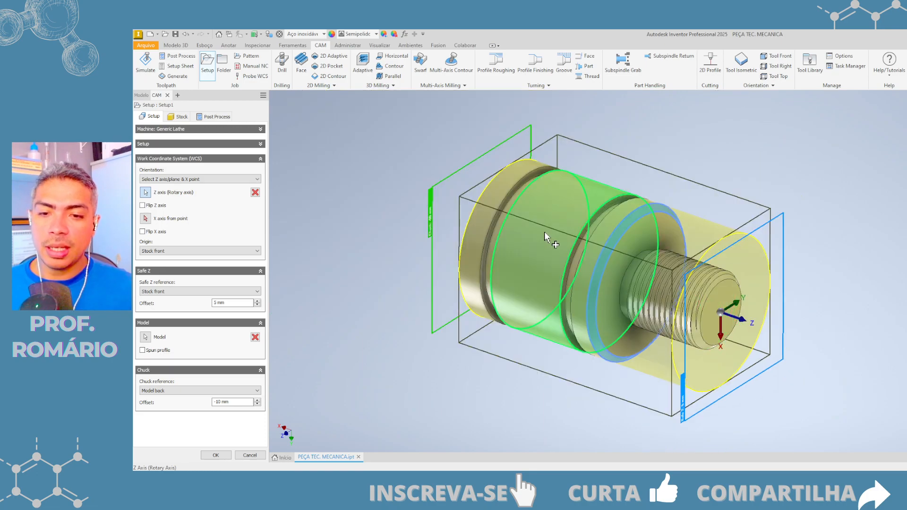
{"action": "left_click", "coordinate": [741, 320]}
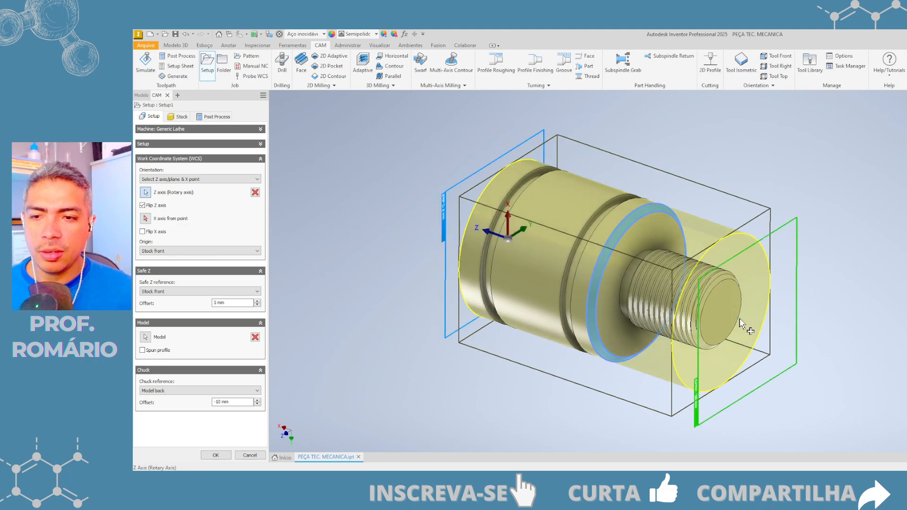
{"action": "left_click", "coordinate": [486, 241]}
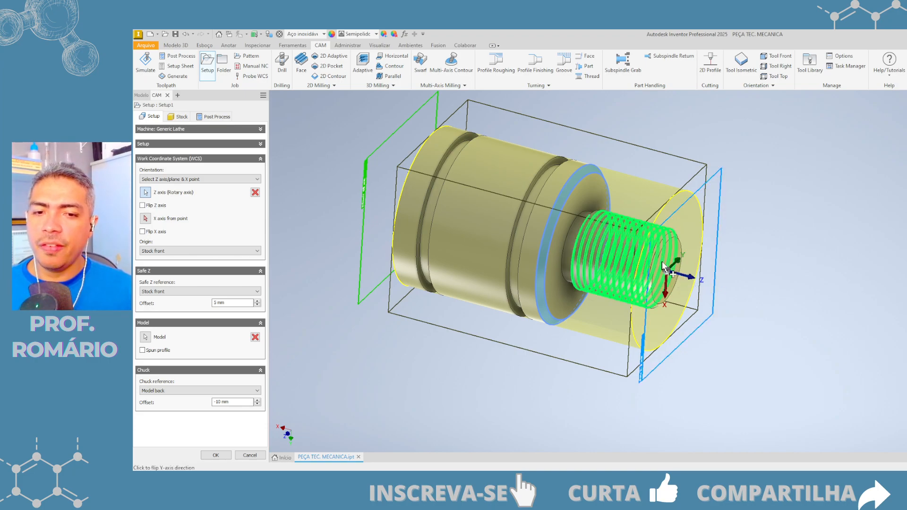
{"action": "left_click", "coordinate": [690, 279]}
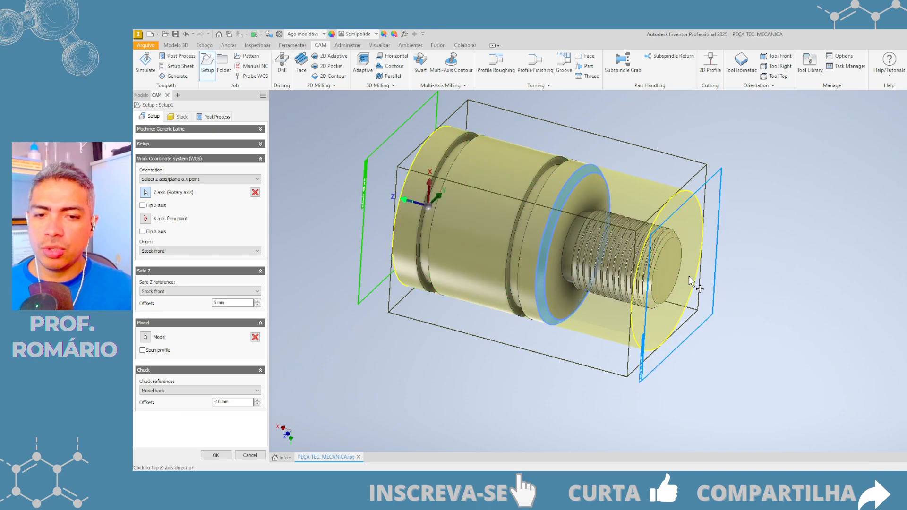
{"action": "left_click", "coordinate": [404, 203]}
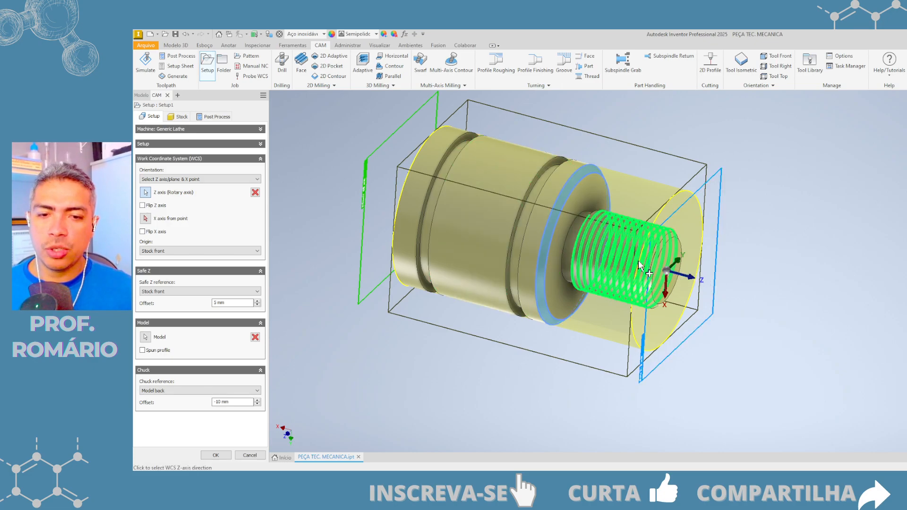
Flip the X axis of the work coordinate system and change its orientation mode to Select Z axis/plane & Y axis.
{"action": "left_click", "coordinate": [668, 297]}
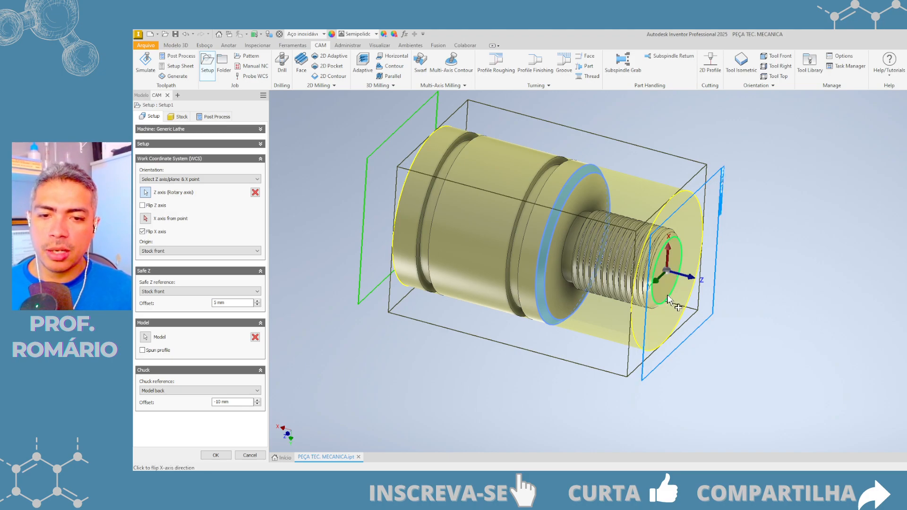
{"action": "left_click", "coordinate": [656, 284]}
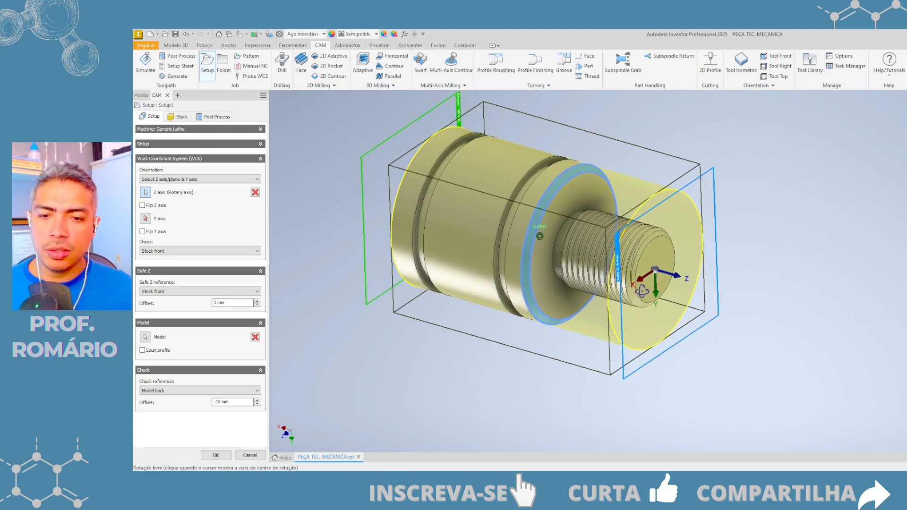
{"action": "scroll", "coordinate": [647, 291], "scroll_direction": "up", "scroll_amount": 3}
{"action": "middle_click_drag", "start_coordinate": [663, 251], "coordinate": [581, 297]}
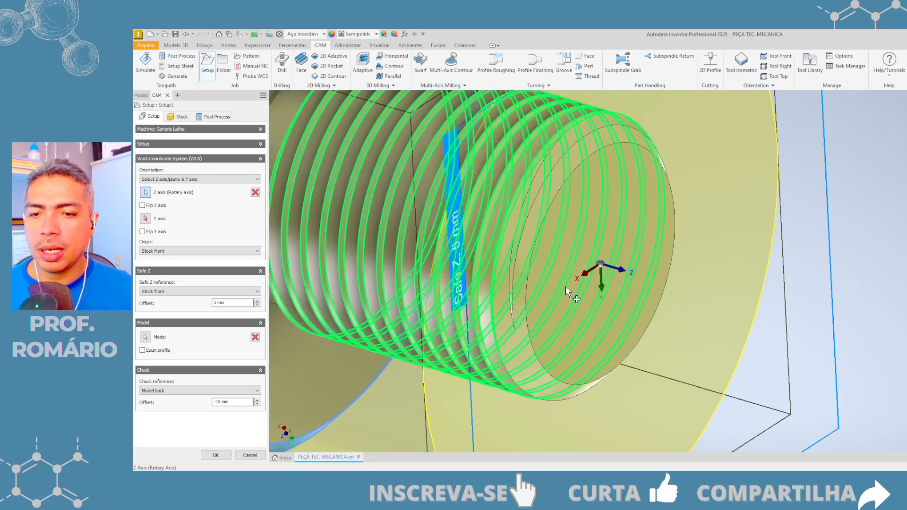
{"action": "scroll", "coordinate": [572, 287], "scroll_direction": "down", "scroll_amount": 5}
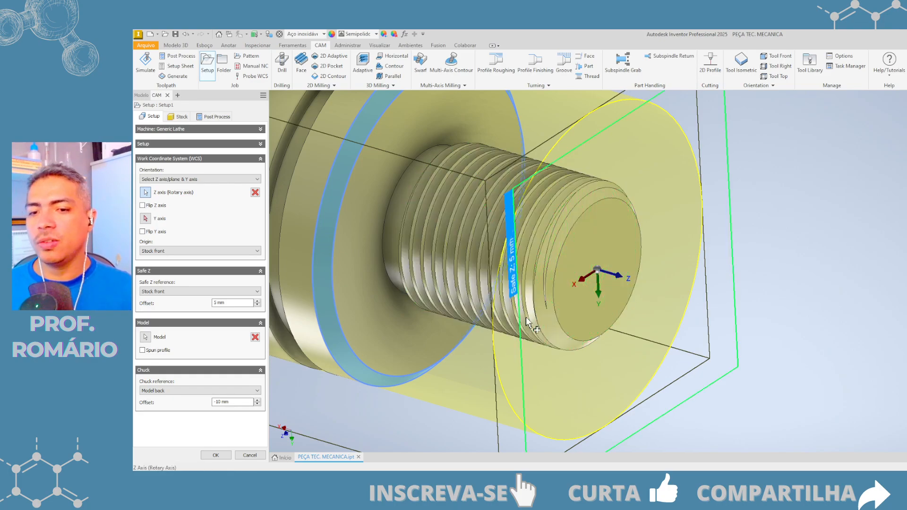
{"action": "scroll", "coordinate": [612, 300], "scroll_direction": "down", "scroll_amount": 3}
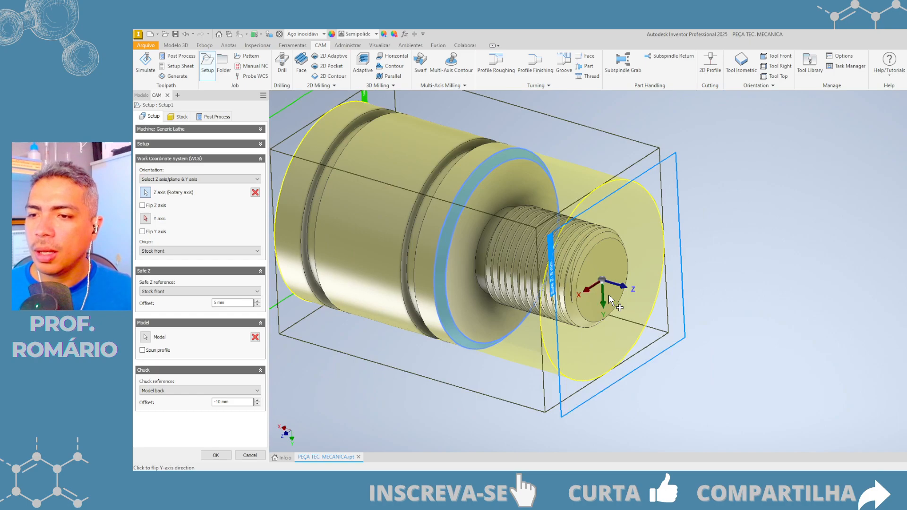
{"action": "mouse_move", "coordinate": [591, 290]}
{"action": "middle_mouse_down", "text": "shift"}
{"action": "mouse_move", "coordinate": [563, 282]}
{"action": "mouse_move", "coordinate": [584, 288]}
{"action": "middle_mouse_up", "text": "shift"}
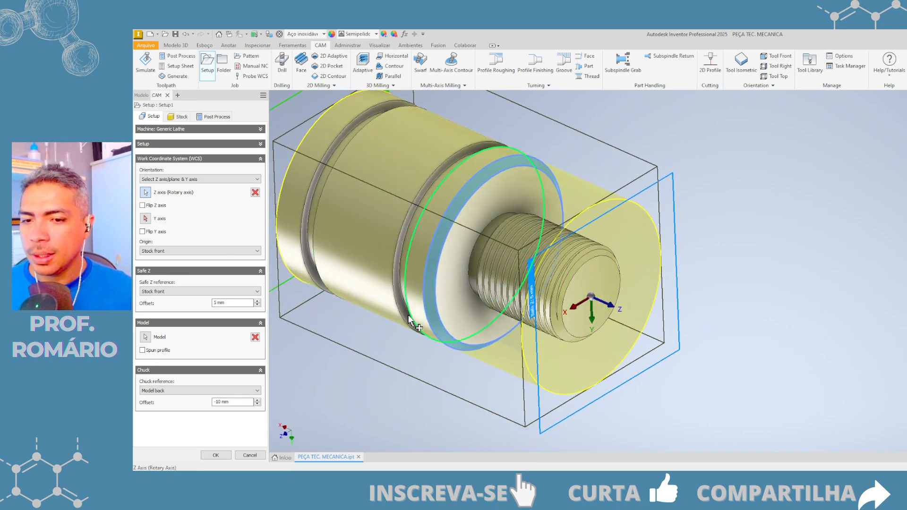
{"action": "middle_click_drag", "start_coordinate": [411, 318], "coordinate": [433, 289]}
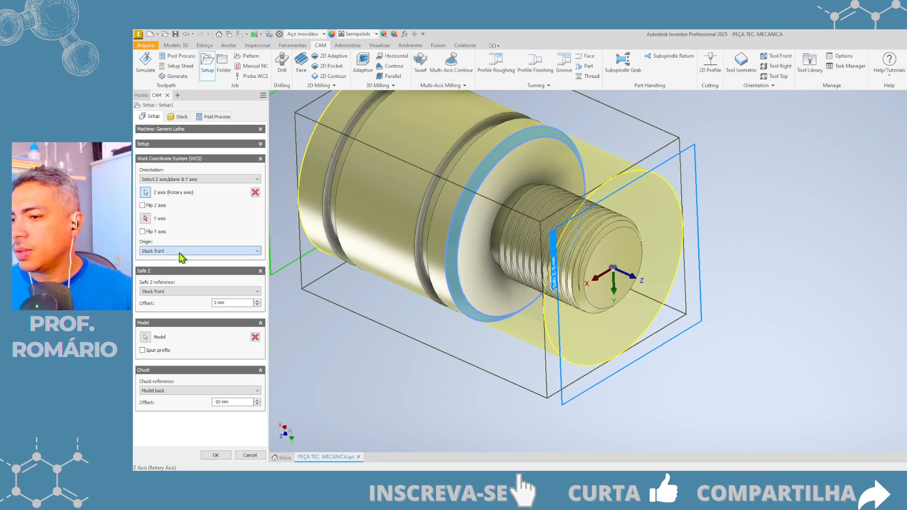
{"action": "middle_click_drag", "start_coordinate": [453, 299], "coordinate": [485, 297], "text": "shift"}
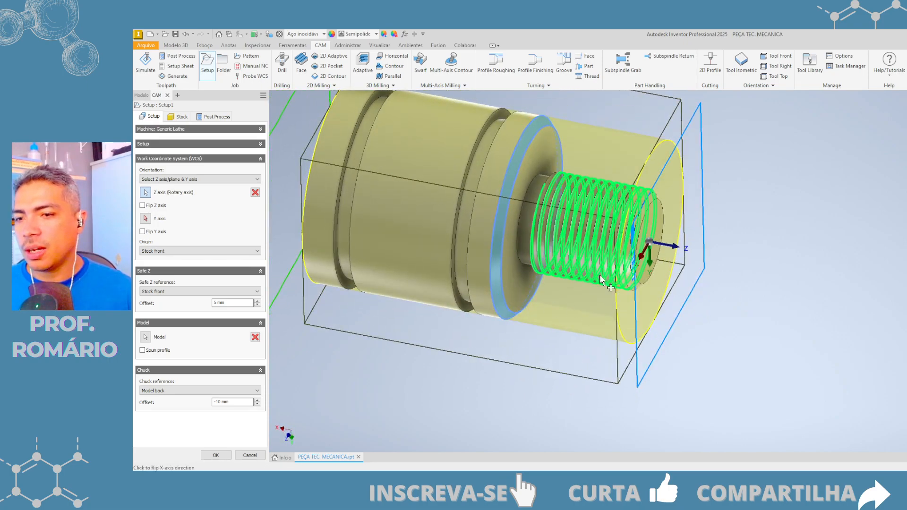
{"action": "left_click", "coordinate": [260, 159]}
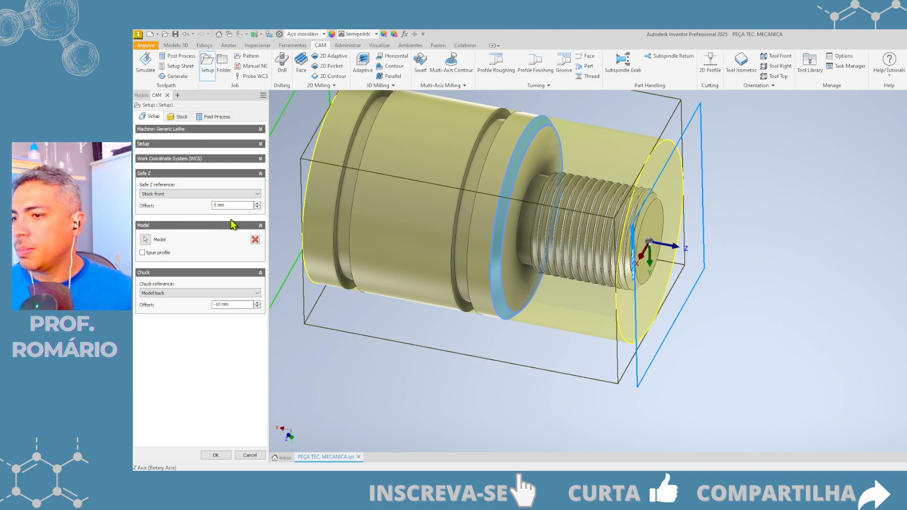
View the part from the side and try raising the Safe Z offset from the stock front beyond 14 mm.
{"action": "left_click", "coordinate": [905, 125]}
{"action": "middle_click_drag", "start_coordinate": [793, 217], "coordinate": [563, 172]}
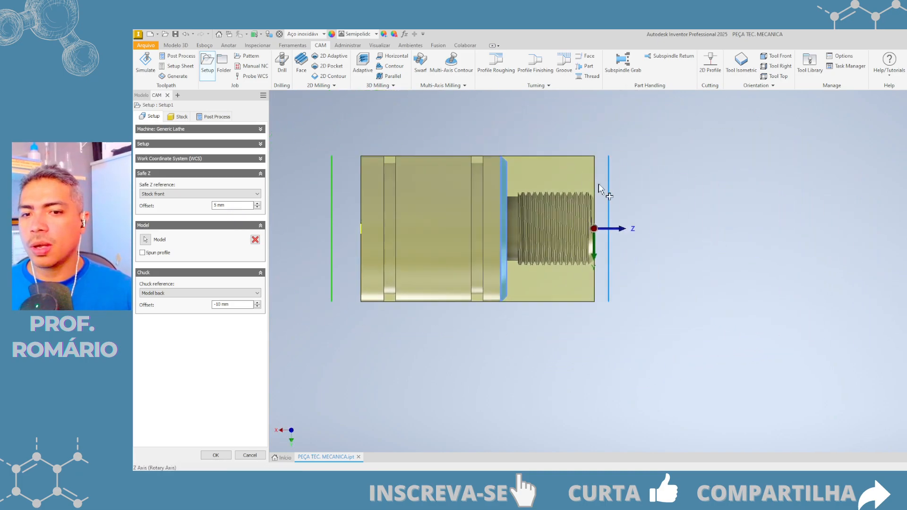
{"action": "scroll", "coordinate": [598, 187], "scroll_direction": "up", "scroll_amount": 3}
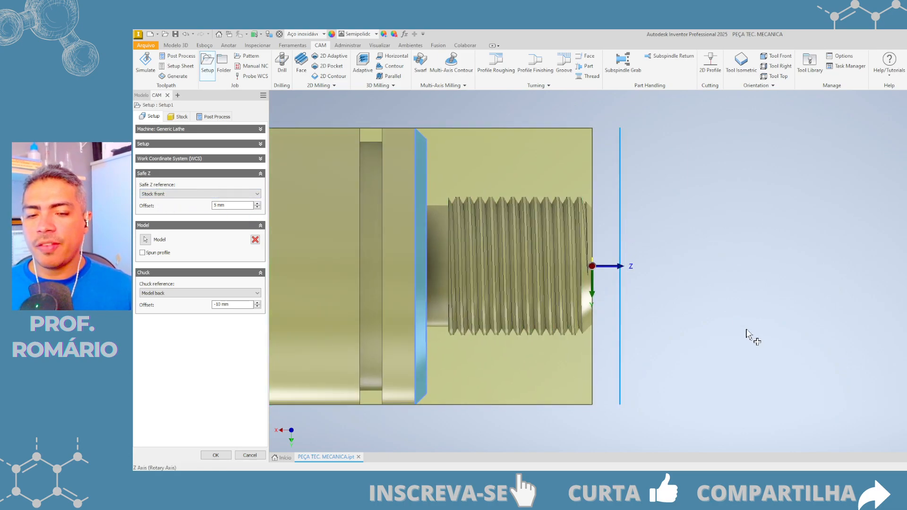
{"action": "left_click", "coordinate": [258, 204]}
{"action": "left_click", "coordinate": [258, 203]}
{"action": "left_click", "coordinate": [258, 204]}
{"action": "left_click", "coordinate": [258, 204]}
{"action": "left_click", "coordinate": [258, 204]}
{"action": "left_click", "coordinate": [258, 204]}
{"action": "left_click", "coordinate": [258, 204]}
{"action": "left_click", "coordinate": [258, 203]}
{"action": "left_click", "coordinate": [258, 204]}
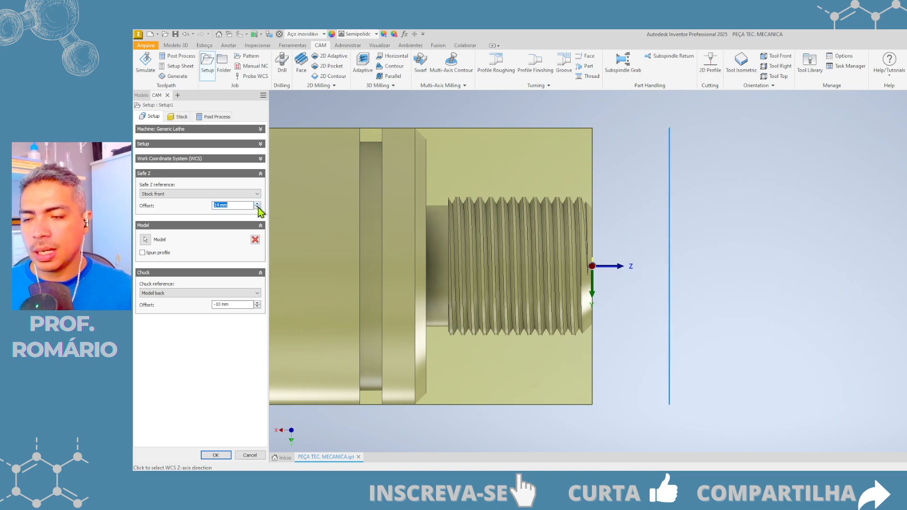
{"action": "left_click", "coordinate": [258, 204]}
{"action": "left_click", "coordinate": [258, 203]}
{"action": "left_click", "coordinate": [258, 204]}
Lower the Safe Z offset from the stock front to 5 mm and close the Safe Z settings.
{"action": "left_click", "coordinate": [258, 208]}
{"action": "left_click", "coordinate": [258, 208]}
{"action": "left_click", "coordinate": [258, 207]}
{"action": "left_click", "coordinate": [257, 207]}
{"action": "left_click", "coordinate": [258, 207]}
{"action": "left_click", "coordinate": [258, 207]}
{"action": "left_click", "coordinate": [258, 207]}
{"action": "left_click", "coordinate": [258, 208]}
{"action": "left_click", "coordinate": [258, 208]}
{"action": "left_click", "coordinate": [258, 207]}
{"action": "left_click", "coordinate": [258, 207]}
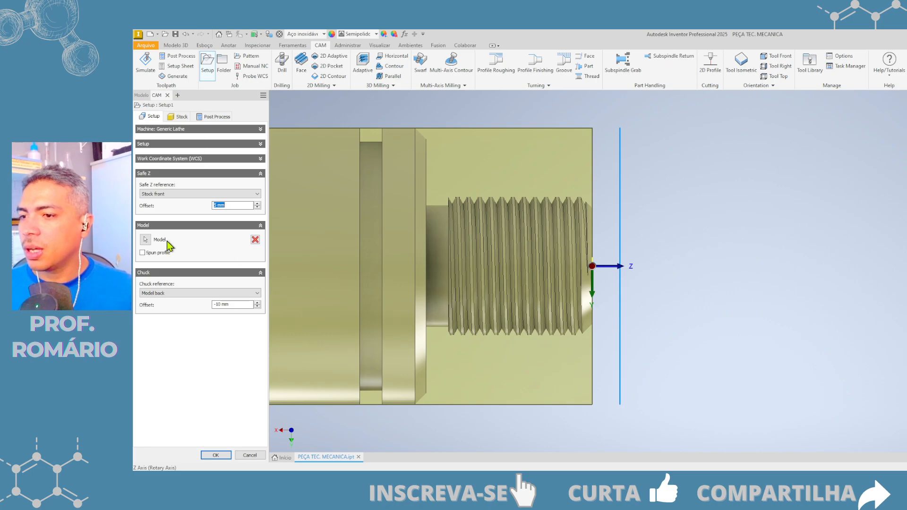
{"action": "left_click", "coordinate": [179, 207]}
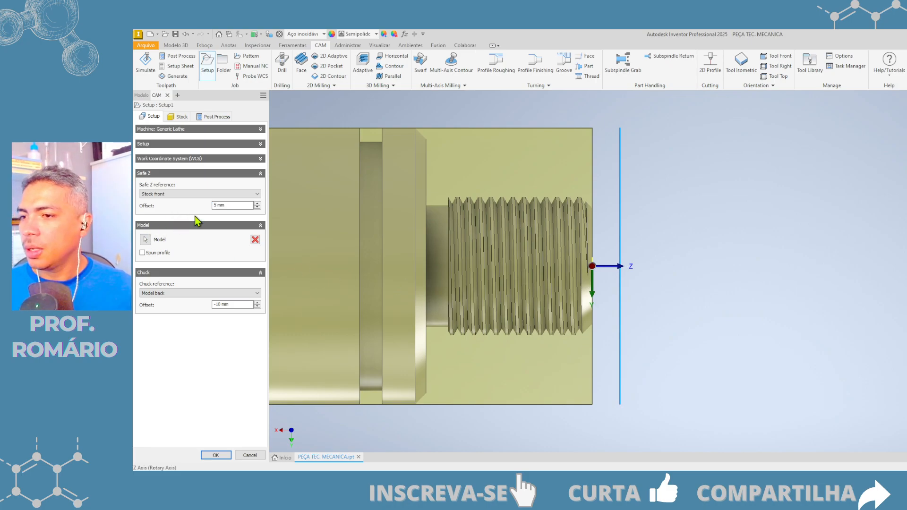
{"action": "left_click", "coordinate": [261, 174]}
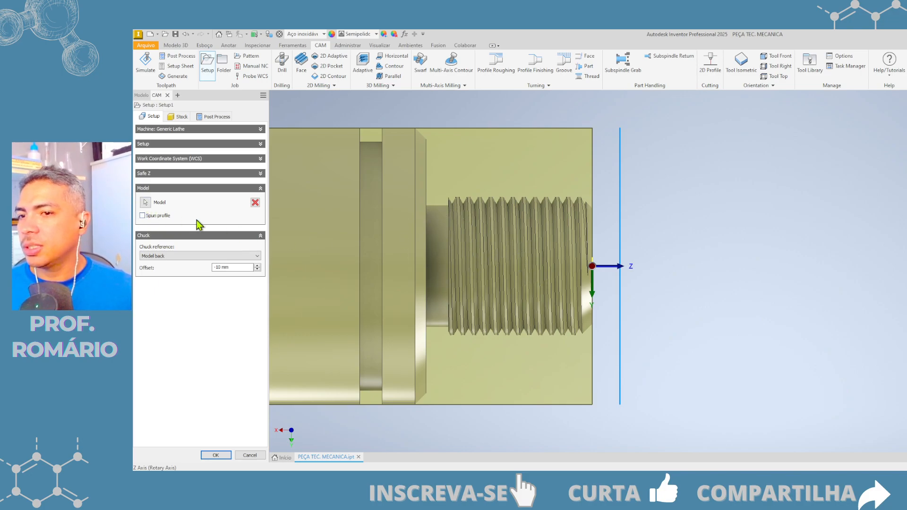
Check the setup's Model selection, close its settings and examine the chuck plane behind the part's unthreaded end.
{"action": "middle_click_drag", "start_coordinate": [447, 261], "coordinate": [470, 250]}
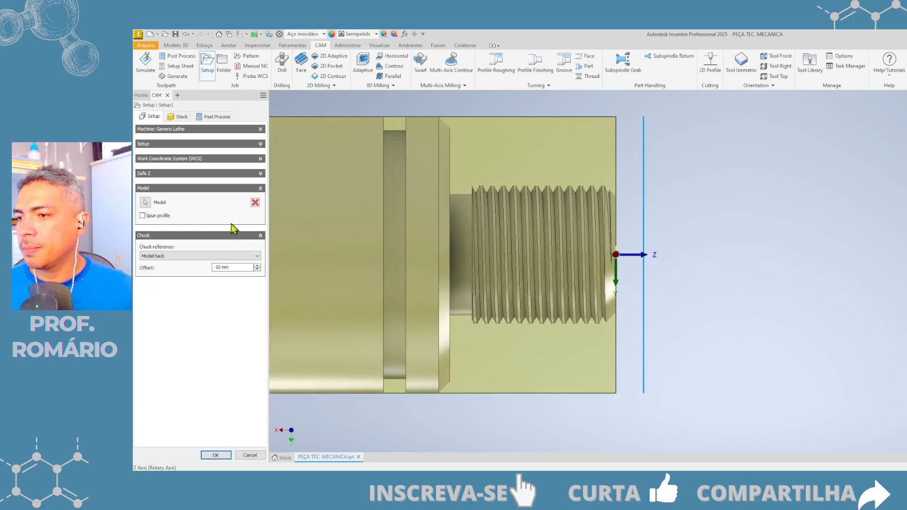
{"action": "left_click", "coordinate": [146, 203]}
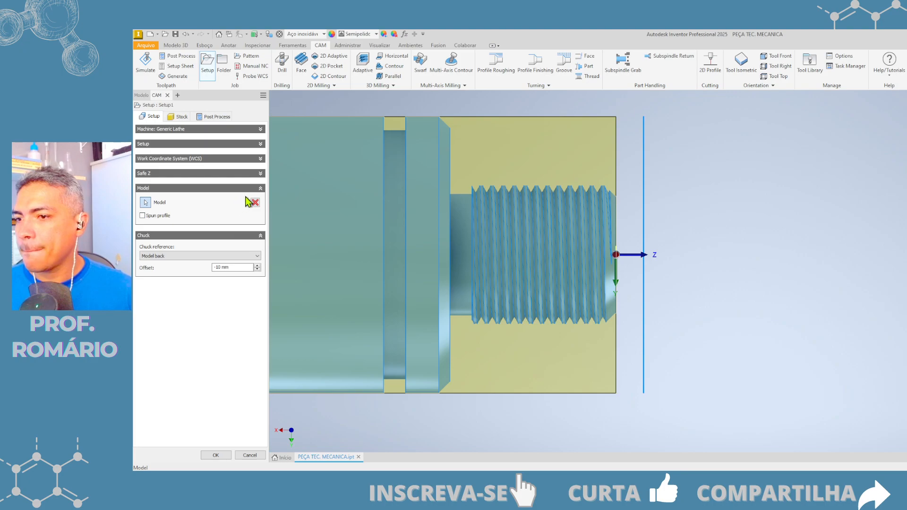
{"action": "left_click", "coordinate": [260, 189]}
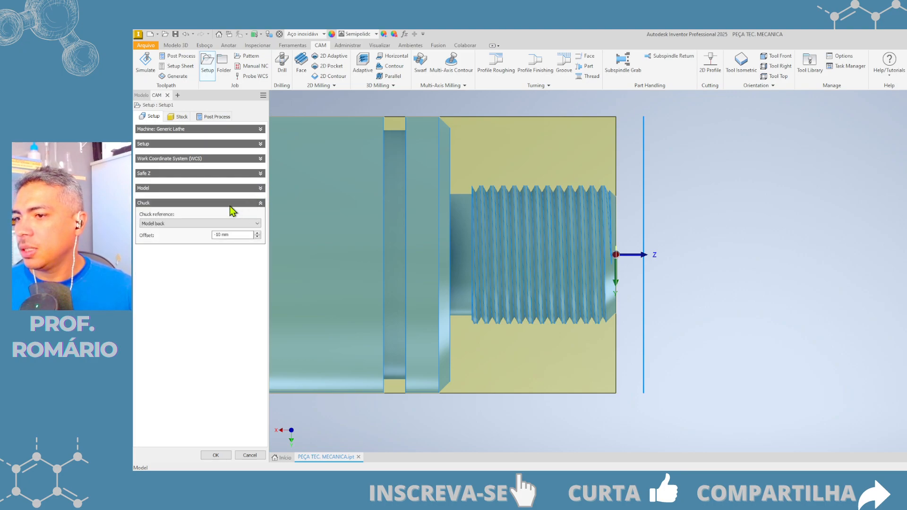
{"action": "middle_click_drag", "start_coordinate": [650, 255], "coordinate": [890, 253]}
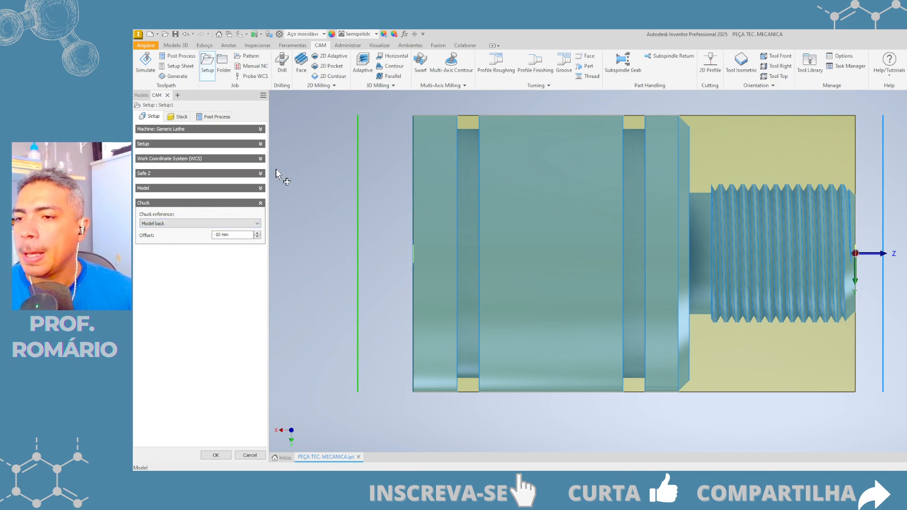
{"action": "middle_click_drag", "start_coordinate": [416, 239], "coordinate": [349, 232]}
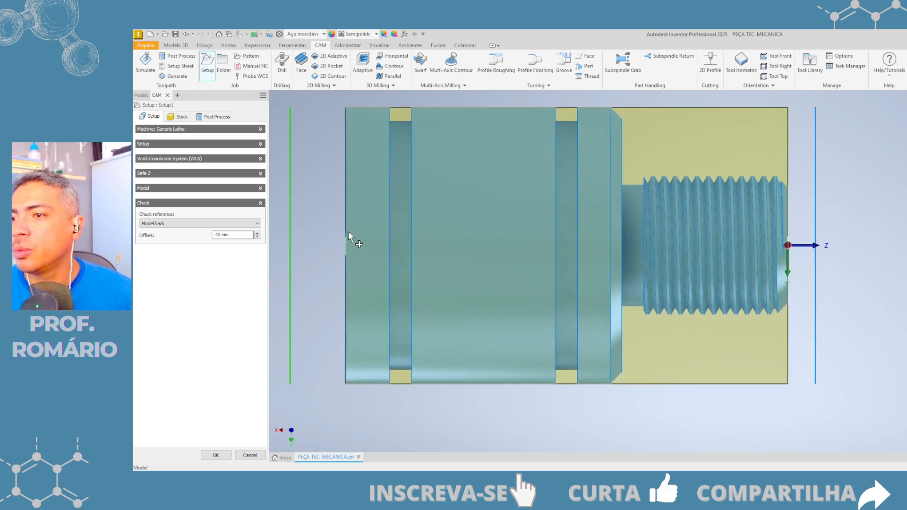
Set the diameter of the fixed size cylinder stock to 55 mm.
{"action": "left_click", "coordinate": [177, 117]}
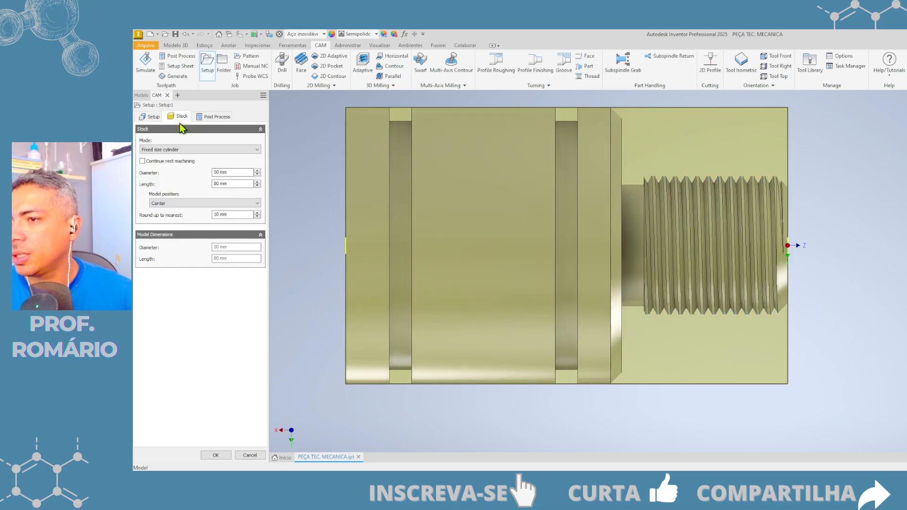
{"action": "middle_click_drag", "start_coordinate": [563, 237], "coordinate": [505, 242]}
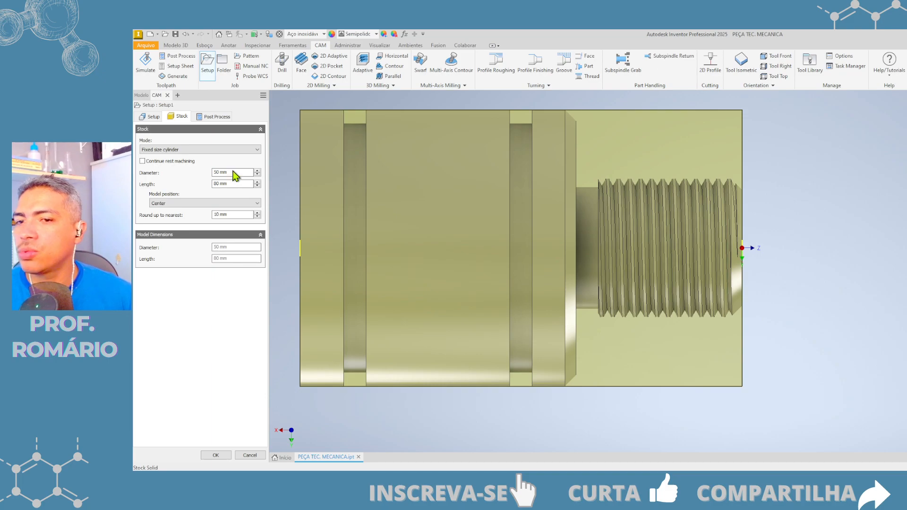
{"action": "left_click_drag", "start_coordinate": [232, 175], "coordinate": [218, 177]}
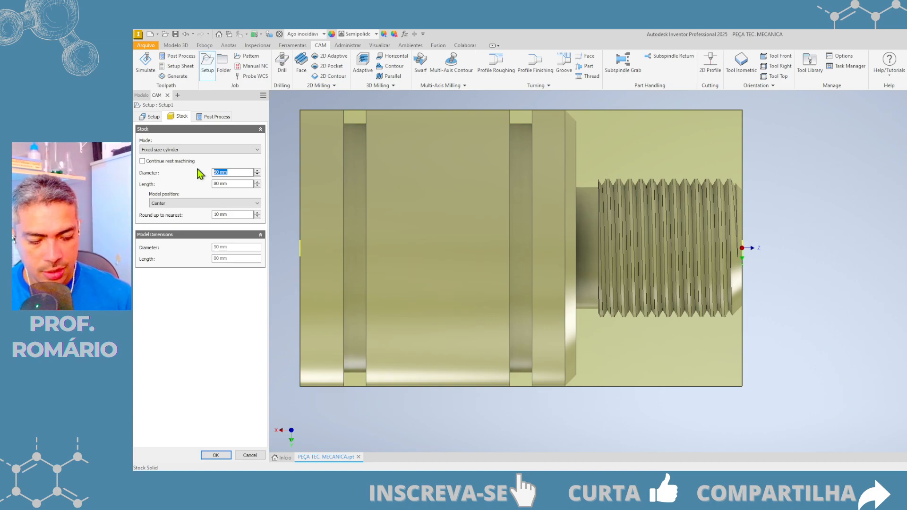
{"action": "type", "text": "55"}
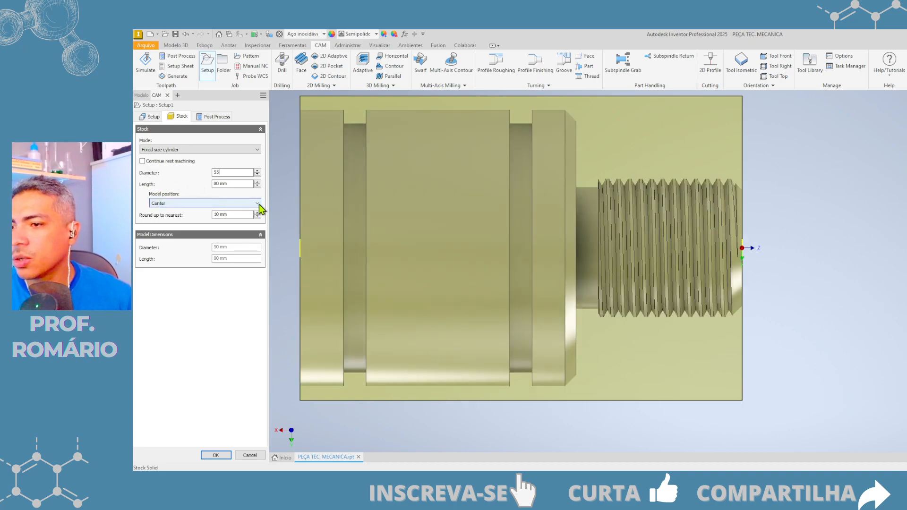
{"action": "middle_click_drag", "start_coordinate": [395, 214], "coordinate": [427, 235]}
{"action": "left_click", "coordinate": [243, 196]}
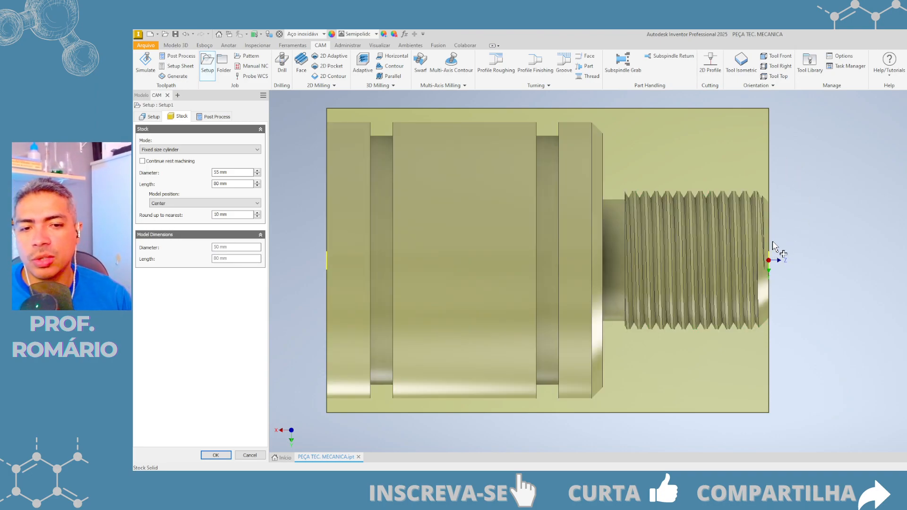
Set the length of the fixed size cylinder stock to 150 mm.
{"action": "middle_click_drag", "start_coordinate": [459, 199], "coordinate": [541, 217]}
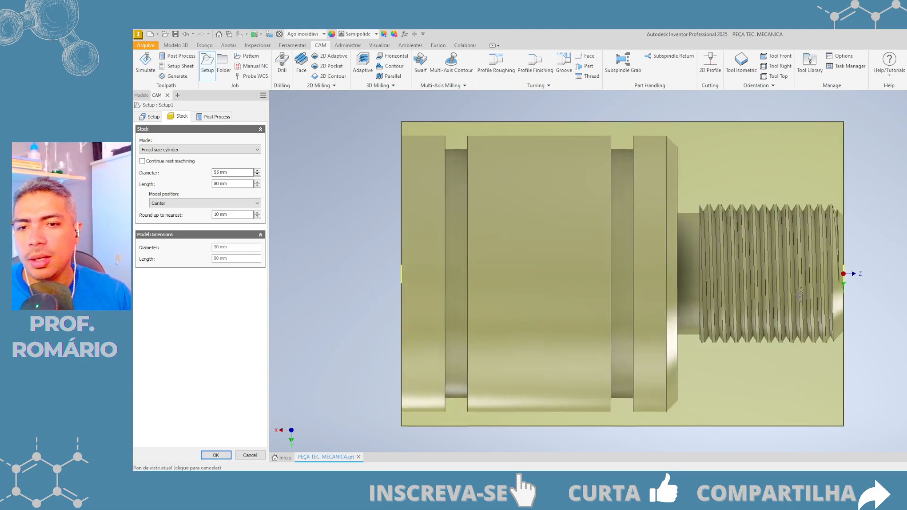
{"action": "middle_click_drag", "start_coordinate": [803, 294], "coordinate": [707, 276]}
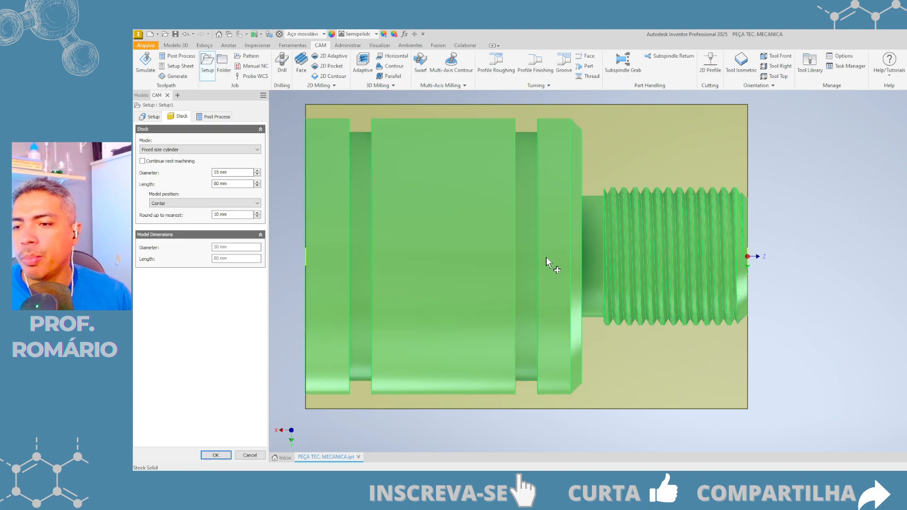
{"action": "middle_click_drag", "start_coordinate": [545, 256], "coordinate": [753, 295]}
{"action": "middle_click_drag", "start_coordinate": [474, 255], "coordinate": [421, 202]}
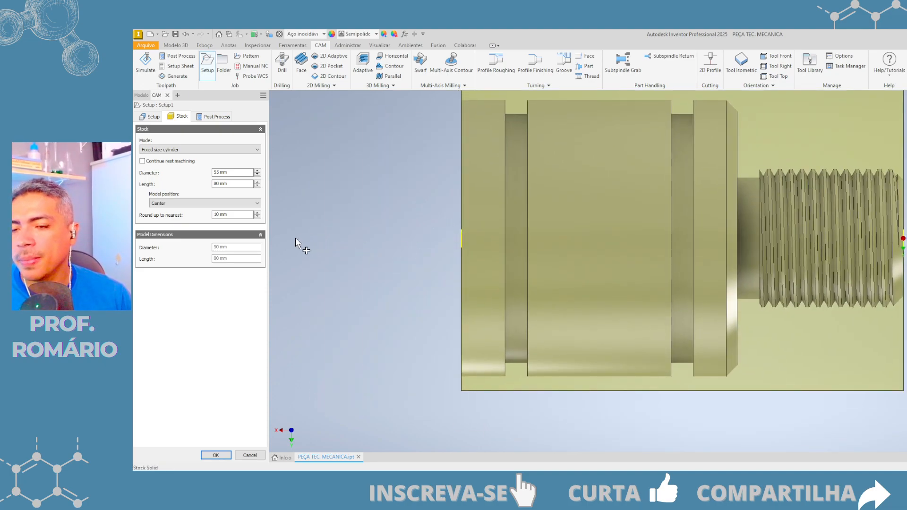
{"action": "middle_click_drag", "start_coordinate": [462, 252], "coordinate": [367, 276]}
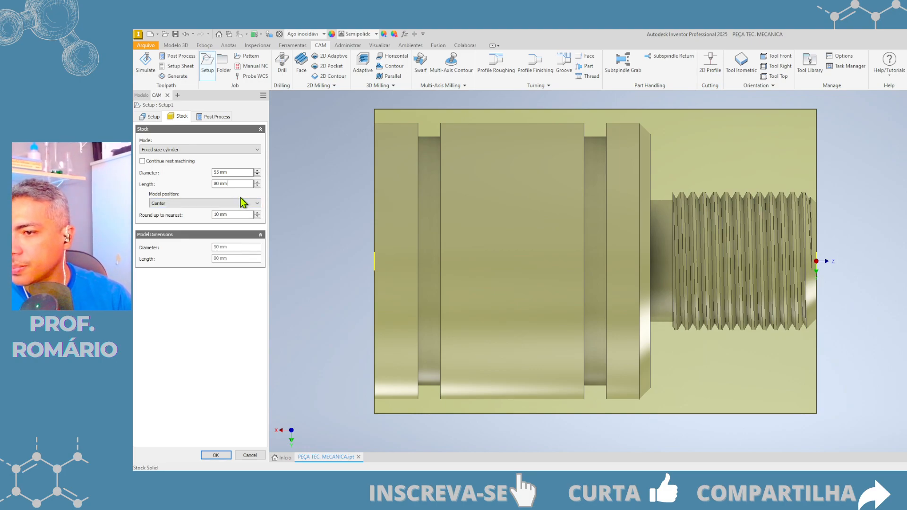
{"action": "key", "text": "BackSpace"}
{"action": "key", "text": "BackSpace"}
{"action": "type", "text": "1"}
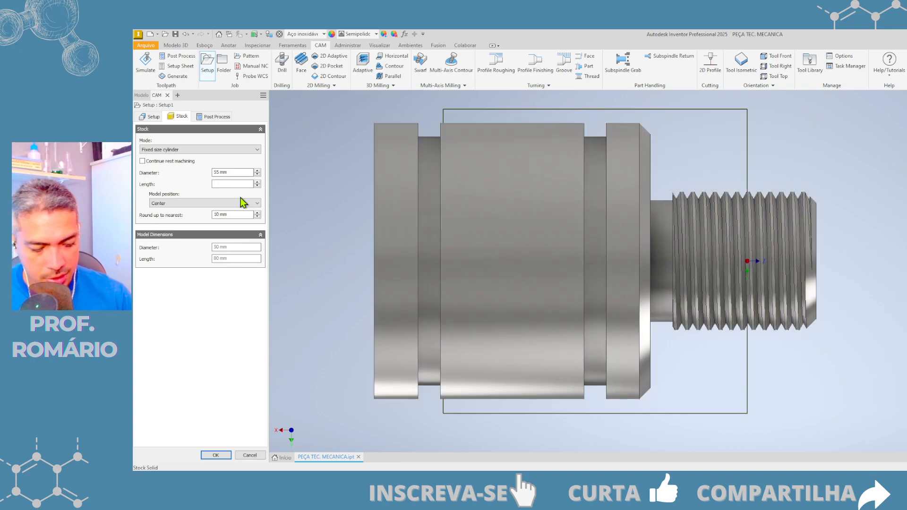
{"action": "type", "text": "50"}
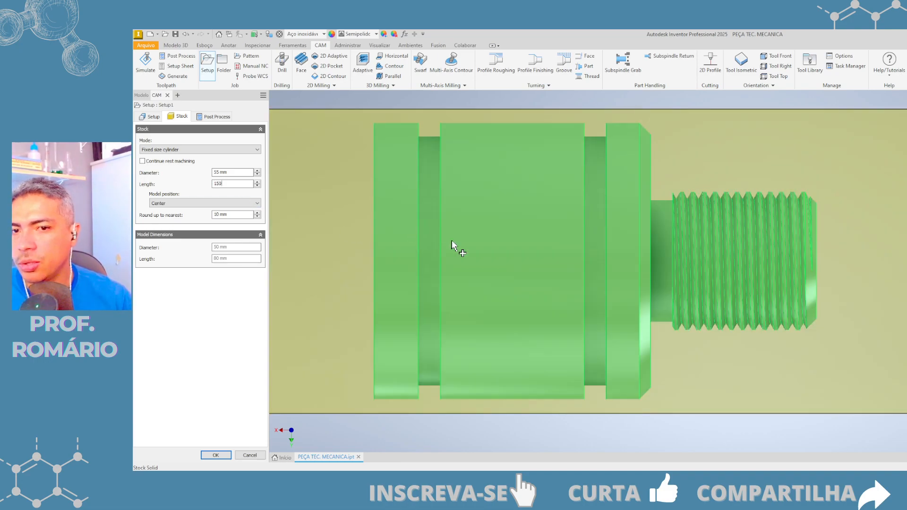
{"action": "scroll", "coordinate": [524, 250], "scroll_direction": "up", "scroll_amount": 3}
{"action": "middle_click_drag", "start_coordinate": [527, 251], "coordinate": [593, 239]}
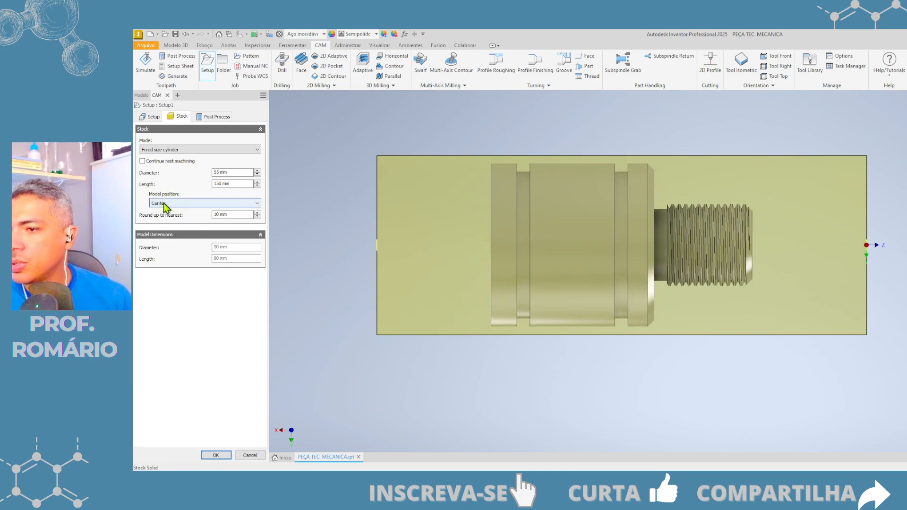
Position the model in the stock by Offset from front, with an offset of 2 mm.
{"action": "middle_click_drag", "start_coordinate": [411, 230], "coordinate": [324, 213]}
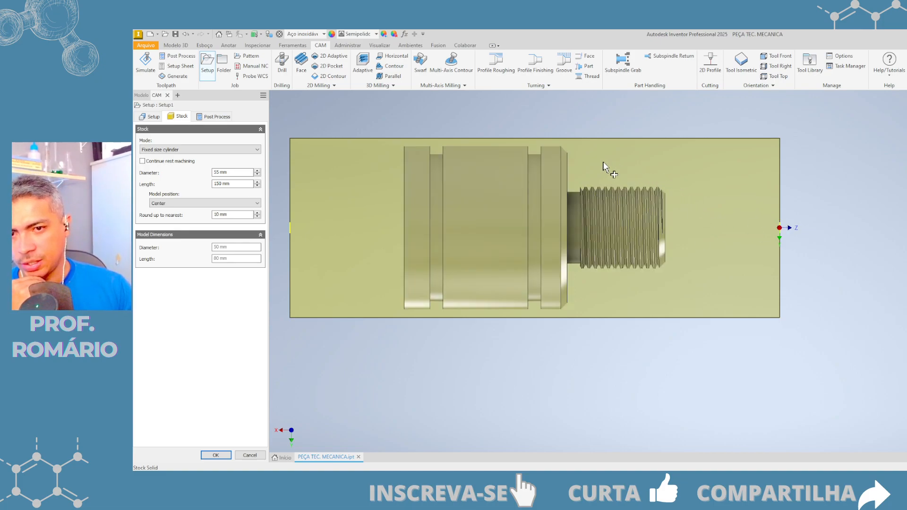
{"action": "left_click", "coordinate": [229, 210]}
{"action": "middle_click_drag", "start_coordinate": [477, 256], "coordinate": [573, 247]}
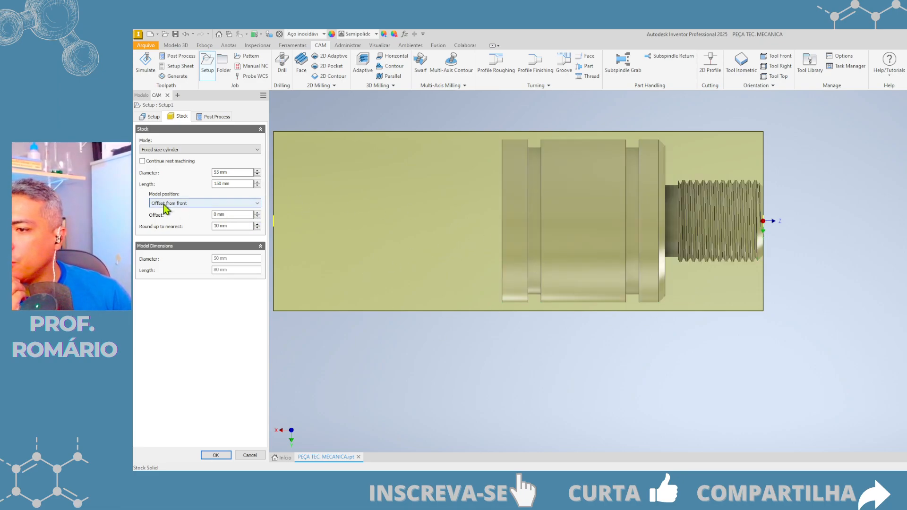
{"action": "left_click", "coordinate": [258, 212]}
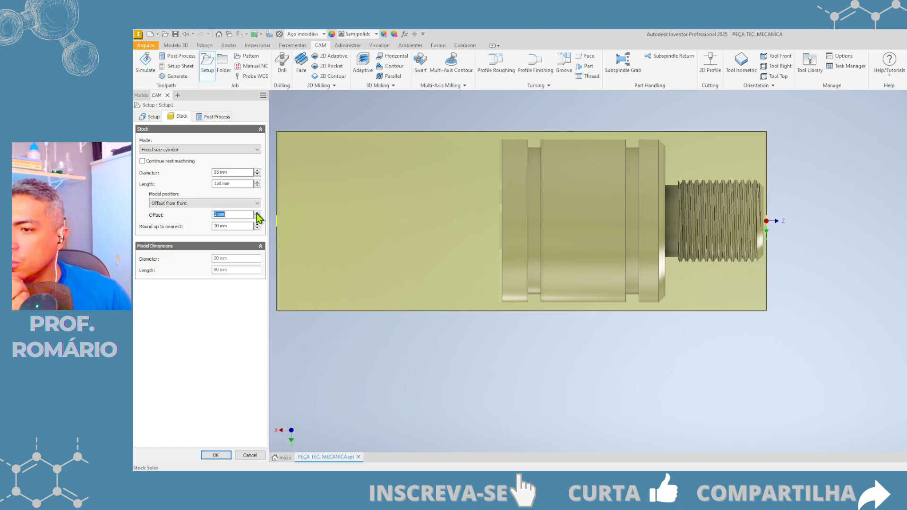
{"action": "middle_click_drag", "start_coordinate": [678, 243], "coordinate": [702, 233]}
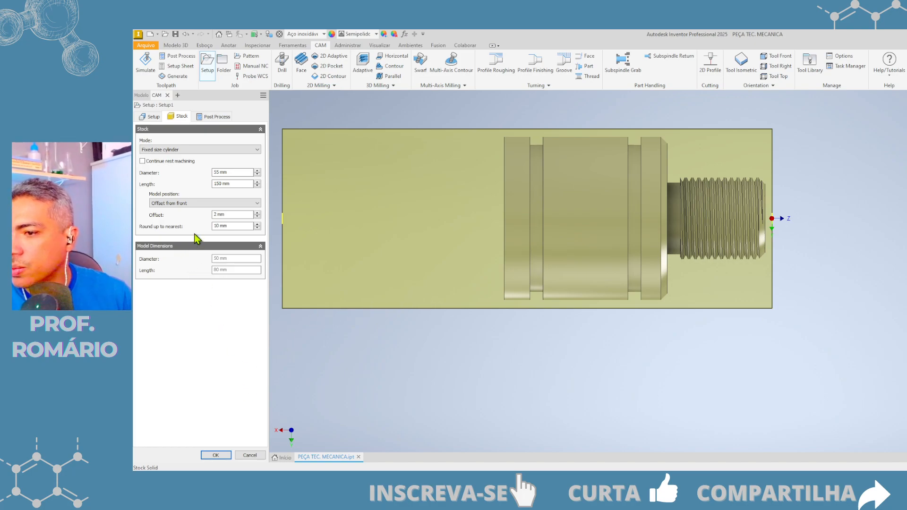
Enter the professor's name and title as the setup's program comment and confirm the setup.
{"action": "left_click", "coordinate": [206, 118]}
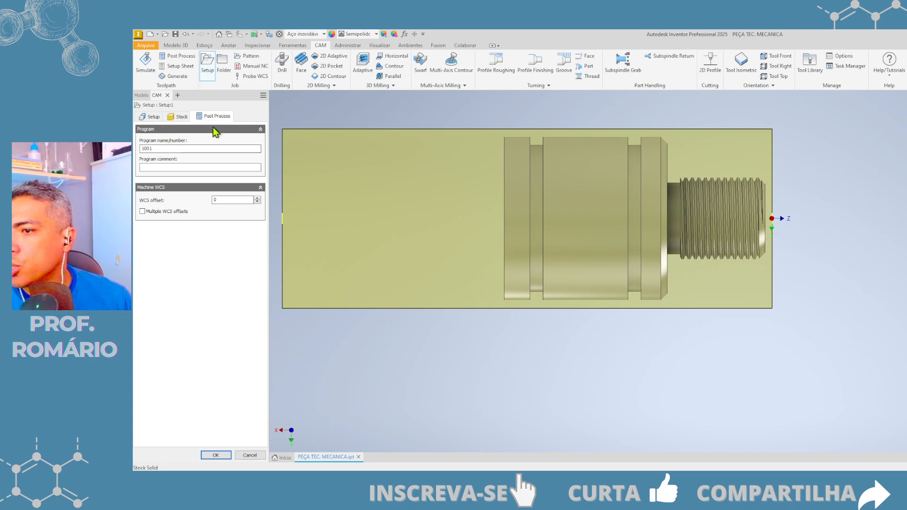
{"action": "left_click", "coordinate": [160, 150]}
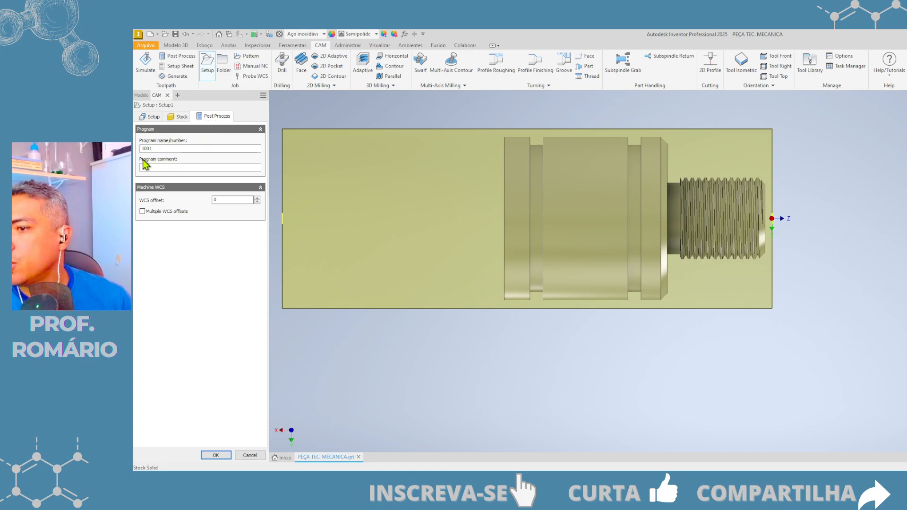
{"action": "left_click", "coordinate": [171, 167]}
{"action": "type", "text": "R"}
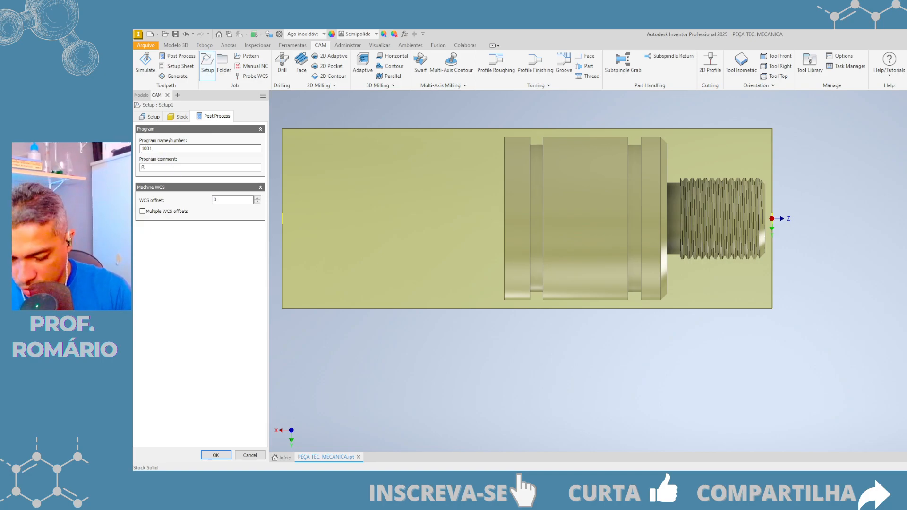
{"action": "type", "text": "omar"}
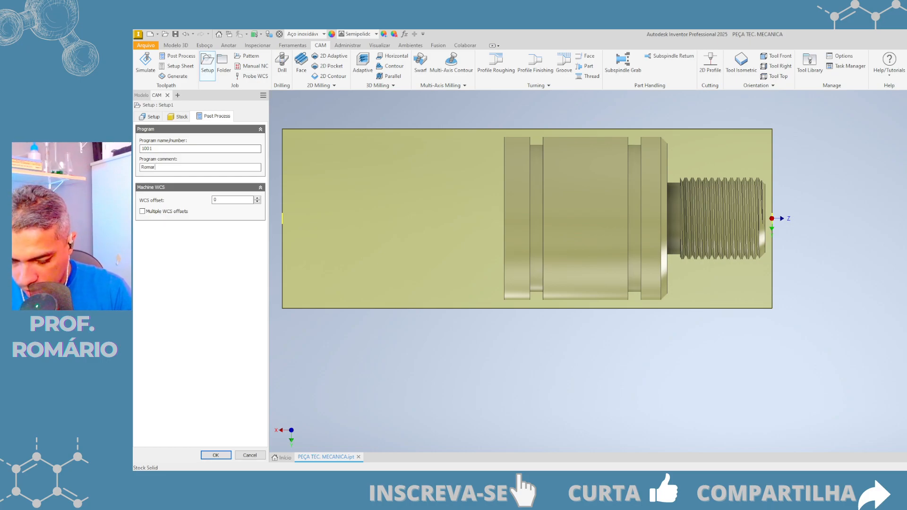
{"action": "type", "text": "io prof"}
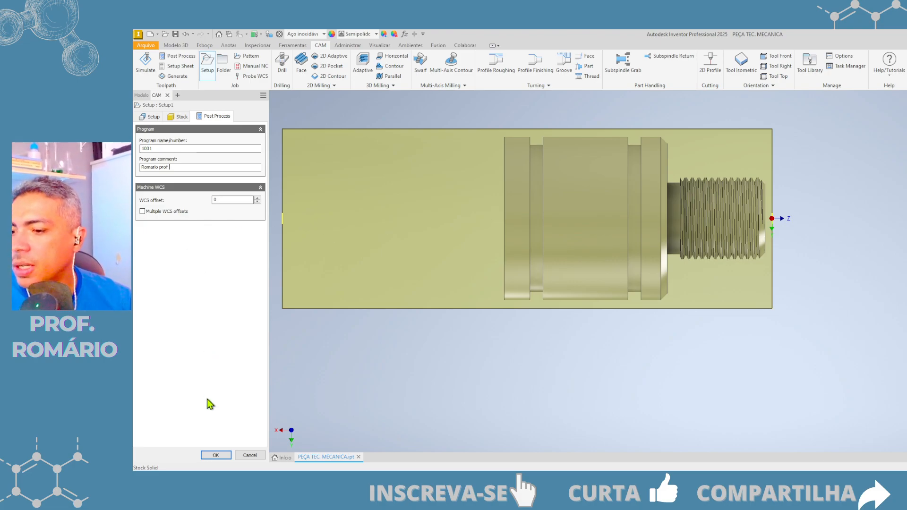
{"action": "left_click", "coordinate": [215, 455]}
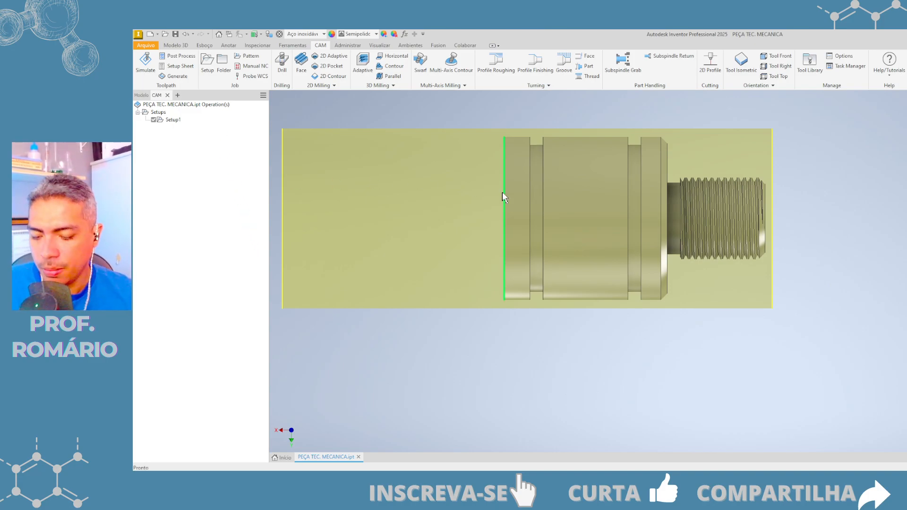
Reopen Setup1 to review its stock, safe Z and chuck planes in an angled view, and close it.
{"action": "middle_click_drag", "start_coordinate": [607, 187], "coordinate": [568, 212], "text": "shift"}
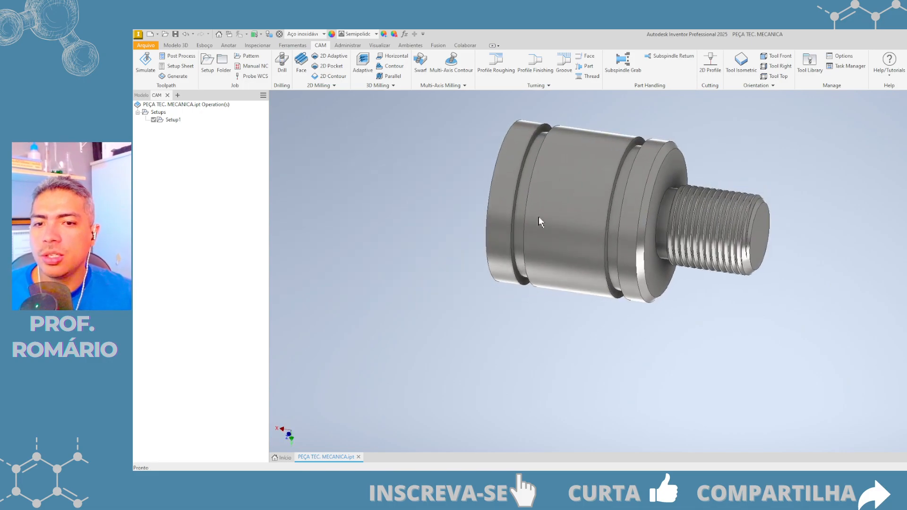
{"action": "double_click", "coordinate": [175, 121]}
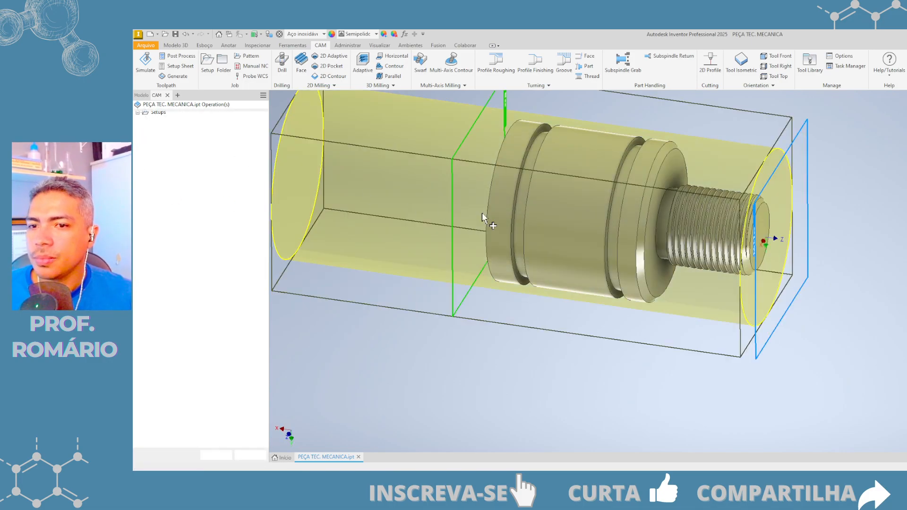
{"action": "mouse_move", "coordinate": [613, 225]}
{"action": "middle_mouse_down", "text": "shift"}
{"action": "mouse_move", "coordinate": [600, 221]}
{"action": "mouse_move", "coordinate": [615, 227]}
{"action": "middle_mouse_up", "text": "shift"}
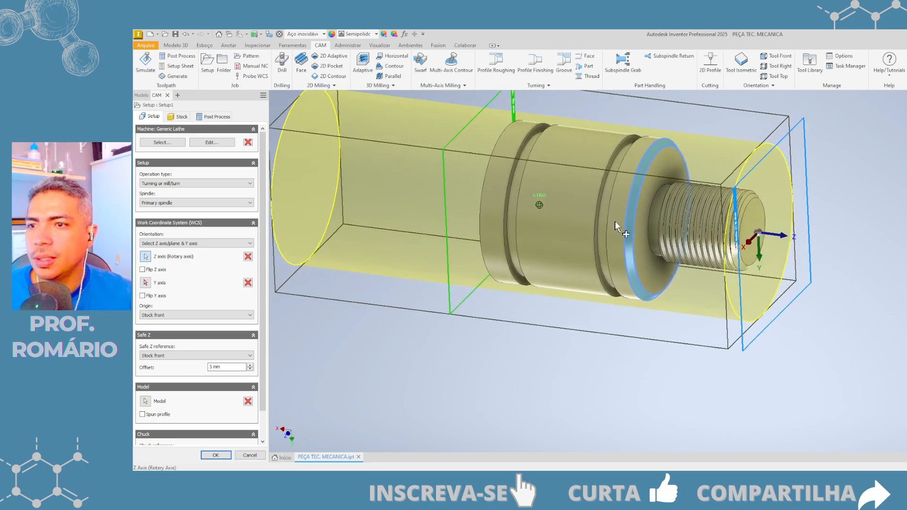
{"action": "left_click", "coordinate": [216, 456]}
{"action": "middle_click_drag", "start_coordinate": [634, 213], "coordinate": [639, 215], "text": "shift"}
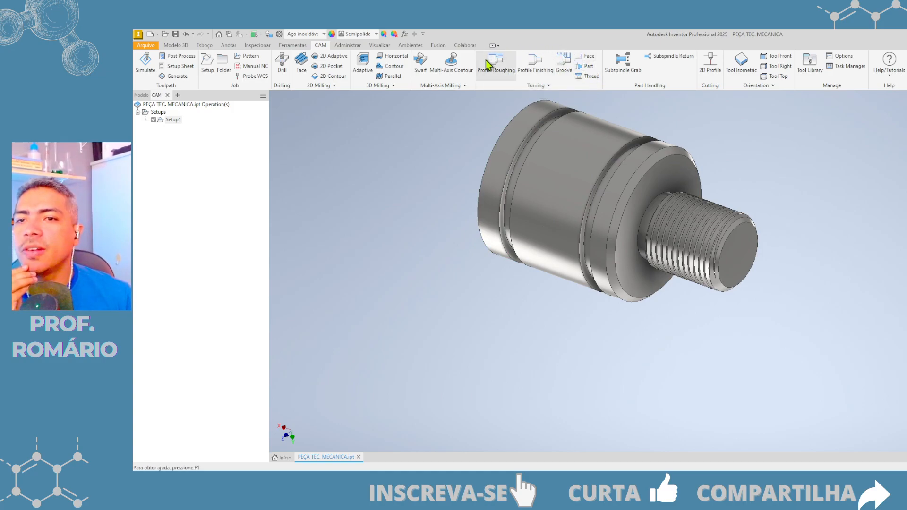
Create a turning Face operation with the DNMT7T302 VNMT Right Hand tool and open its geometry settings.
{"action": "left_click", "coordinate": [582, 56]}
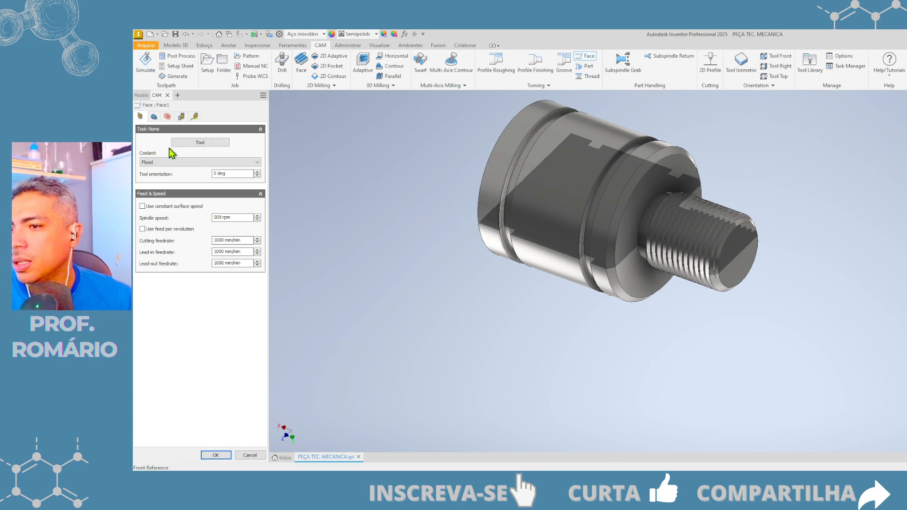
{"action": "left_click", "coordinate": [191, 143]}
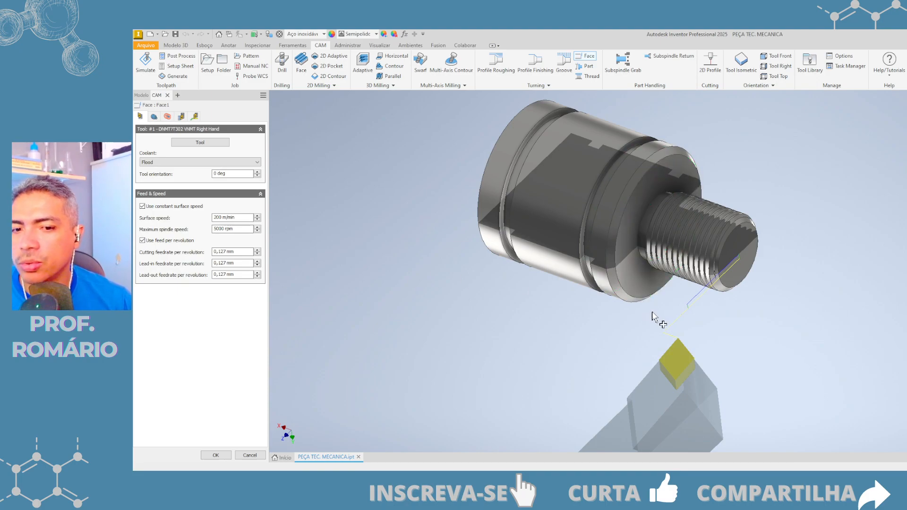
{"action": "middle_click_drag", "start_coordinate": [652, 316], "coordinate": [662, 269]}
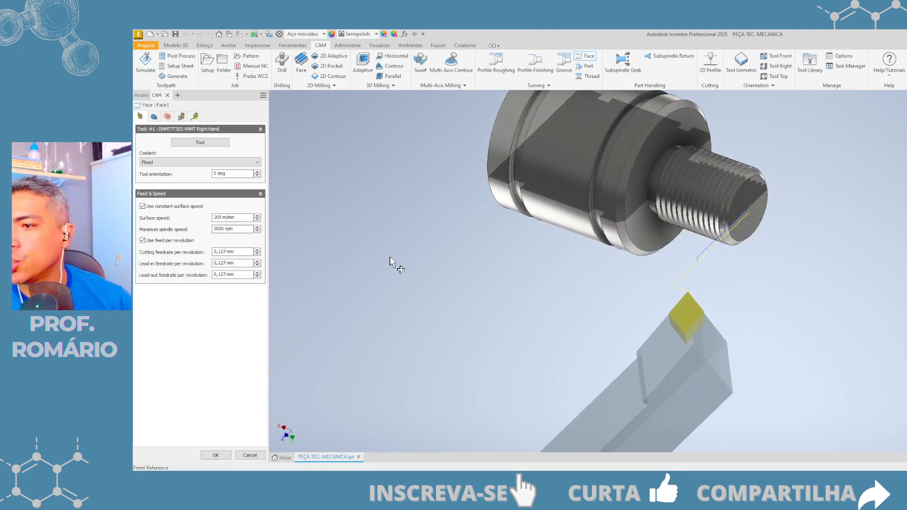
{"action": "left_click", "coordinate": [155, 119]}
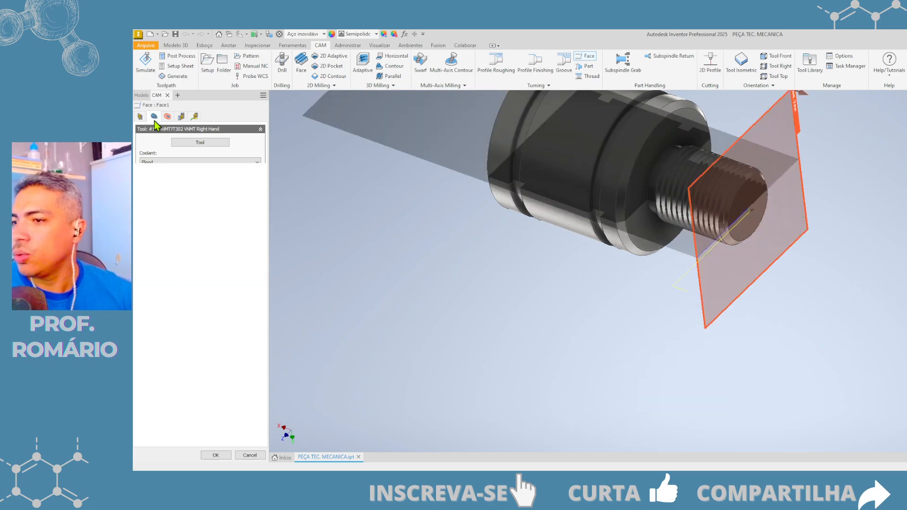
Enable multiple passes for the Face operation with a stepover of 0.5 mm, leaving its front plane and radii settings as they are.
{"action": "middle_click_drag", "start_coordinate": [660, 252], "coordinate": [597, 284], "text": "shift"}
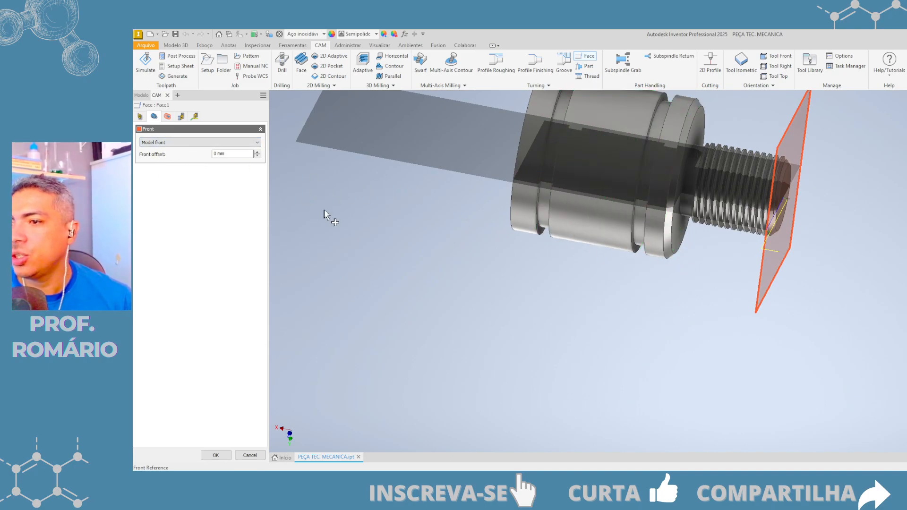
{"action": "mouse_move", "coordinate": [523, 247]}
{"action": "middle_mouse_down", "text": "shift"}
{"action": "mouse_move", "coordinate": [520, 269]}
{"action": "mouse_move", "coordinate": [504, 273]}
{"action": "mouse_move", "coordinate": [514, 259]}
{"action": "middle_mouse_up", "text": "shift"}
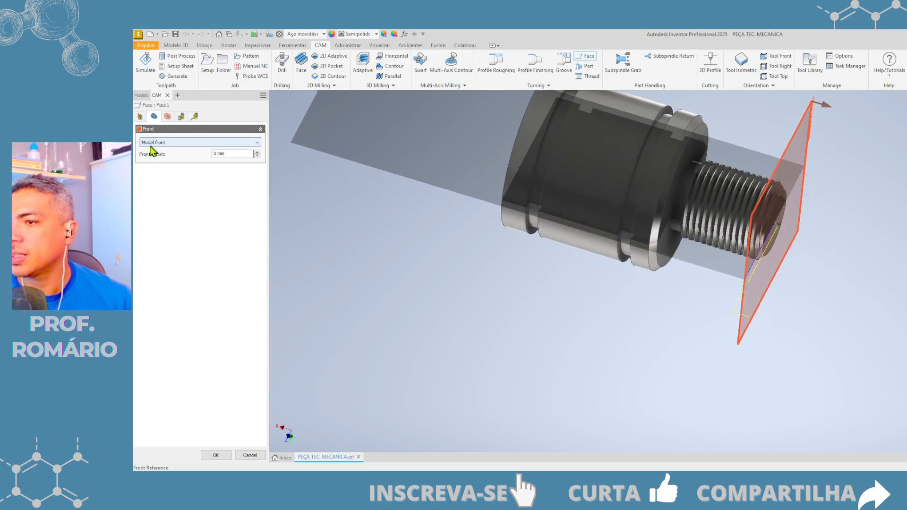
{"action": "left_click", "coordinate": [167, 118]}
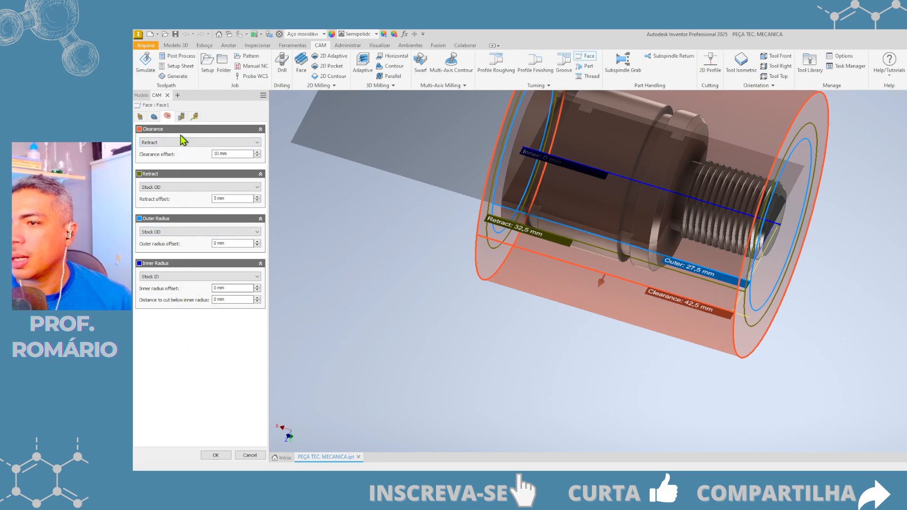
{"action": "left_click", "coordinate": [181, 117]}
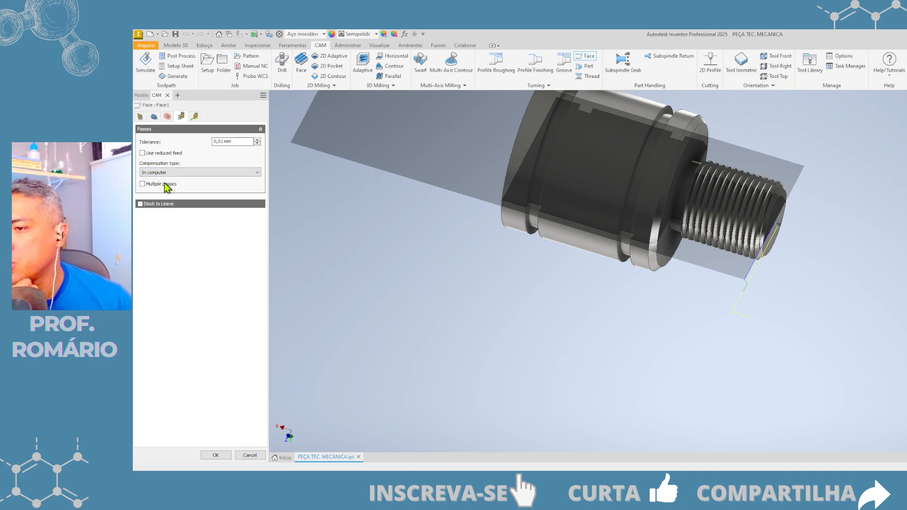
{"action": "left_click", "coordinate": [142, 185]}
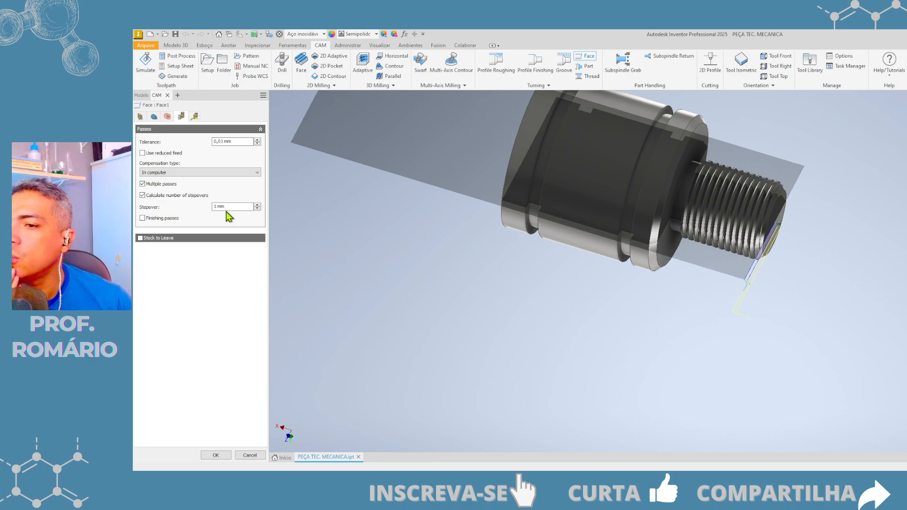
{"action": "left_click", "coordinate": [216, 208]}
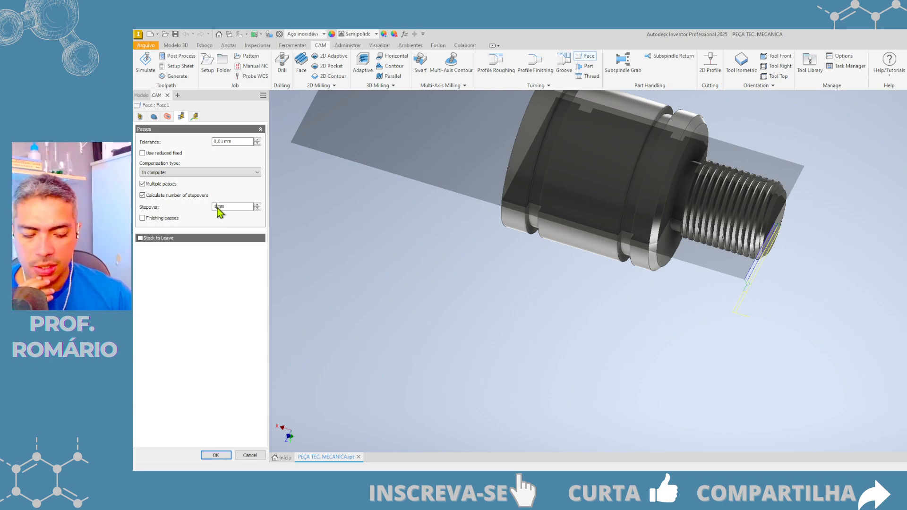
{"action": "key", "text": "BackSpace"}
{"action": "type", "text": "0,5"}
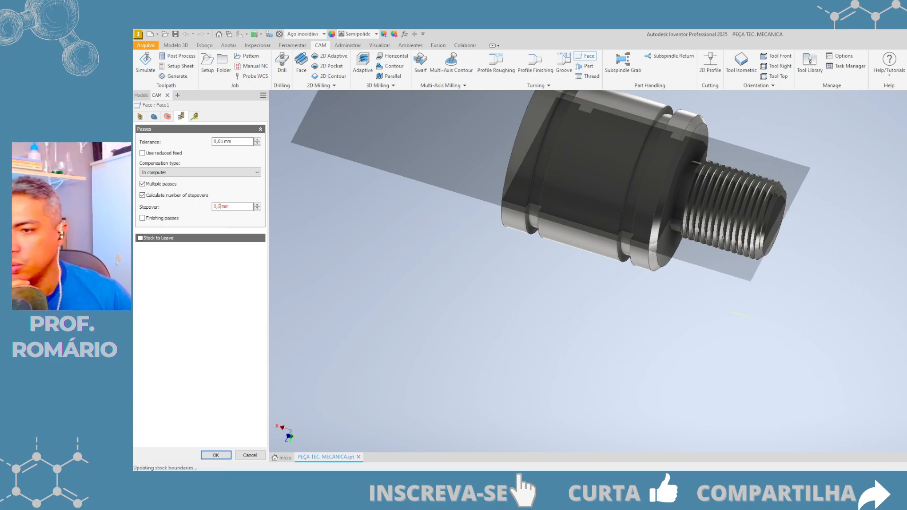
{"action": "left_click", "coordinate": [239, 184]}
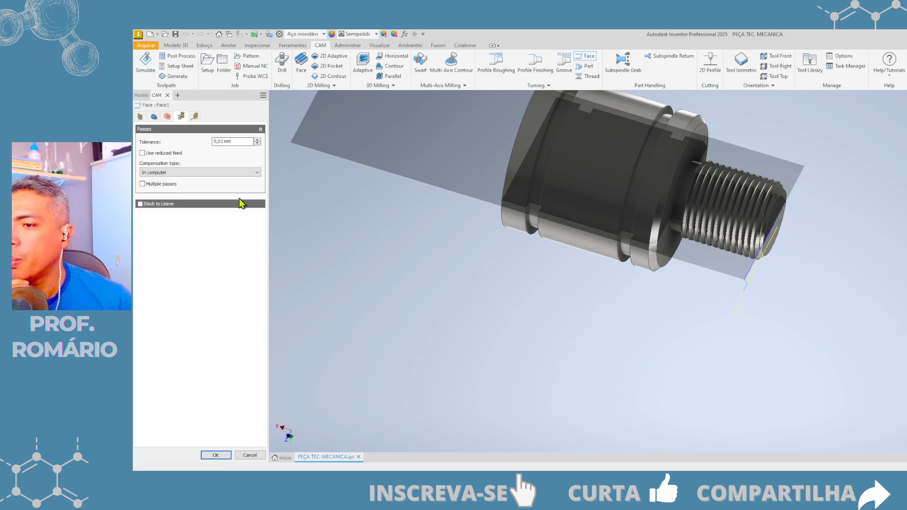
{"action": "left_click", "coordinate": [143, 184]}
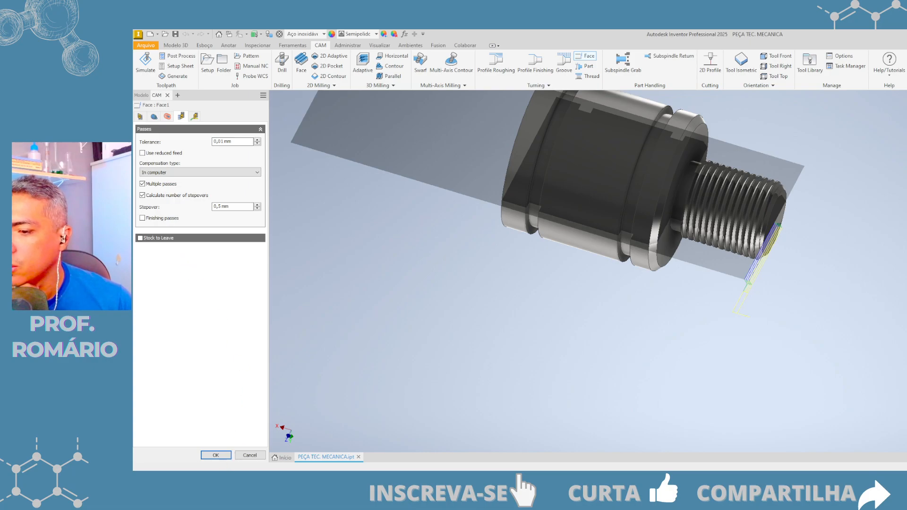
Check the Face operation's linking settings, confirm the operation and inspect its facing toolpath at the threaded end.
{"action": "left_click", "coordinate": [193, 119]}
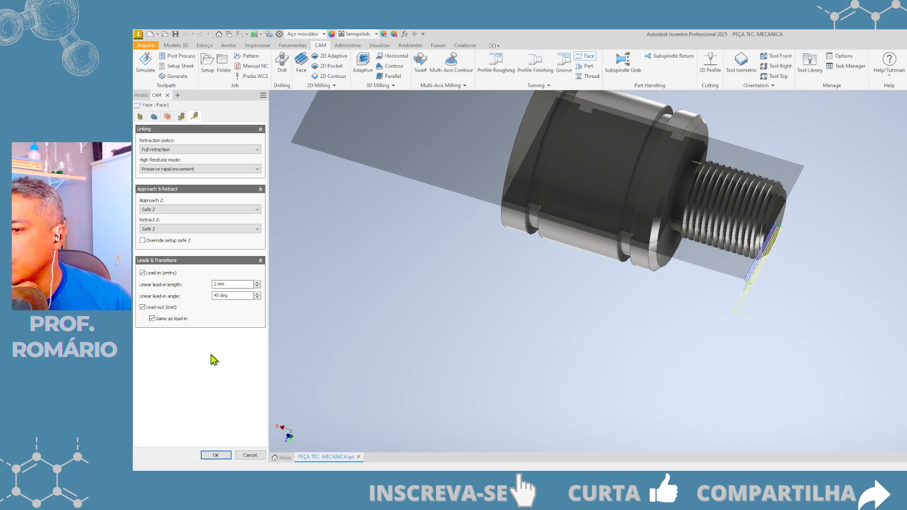
{"action": "left_click", "coordinate": [216, 455]}
{"action": "middle_click_drag", "start_coordinate": [641, 289], "coordinate": [628, 324]}
{"action": "scroll", "coordinate": [796, 327], "scroll_direction": "up", "scroll_amount": 5}
{"action": "middle_click_drag", "start_coordinate": [686, 252], "coordinate": [742, 300]}
{"action": "scroll", "coordinate": [741, 300], "scroll_direction": "down", "scroll_amount": 3}
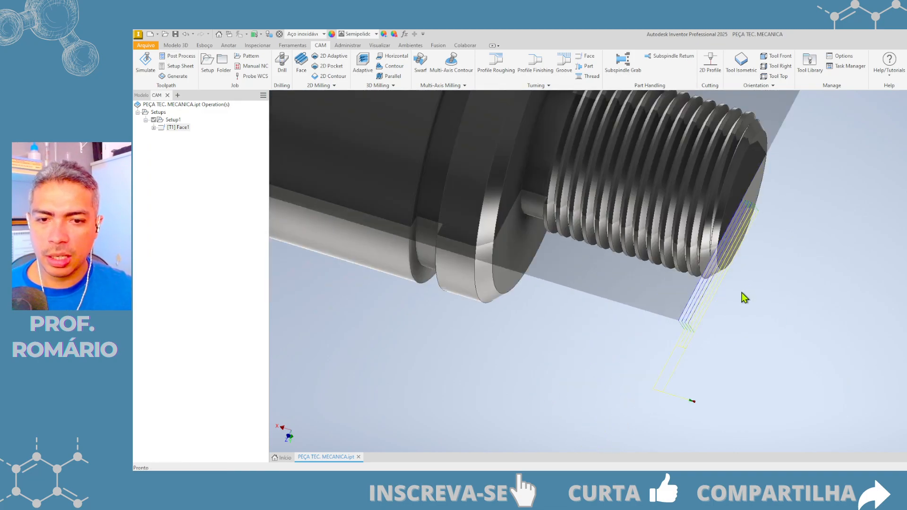
{"action": "scroll", "coordinate": [677, 330], "scroll_direction": "down", "scroll_amount": 2}
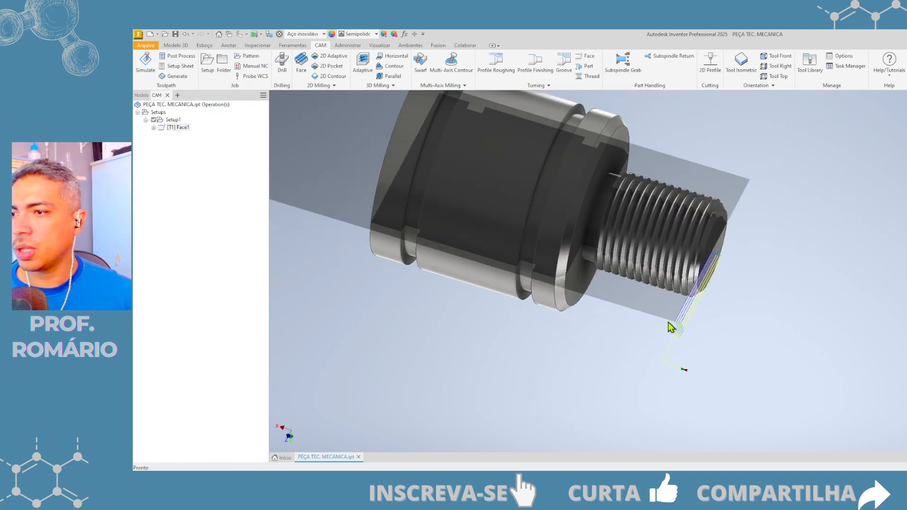
{"action": "middle_click_drag", "start_coordinate": [671, 326], "coordinate": [718, 349]}
{"action": "middle_click_drag", "start_coordinate": [461, 295], "coordinate": [402, 282]}
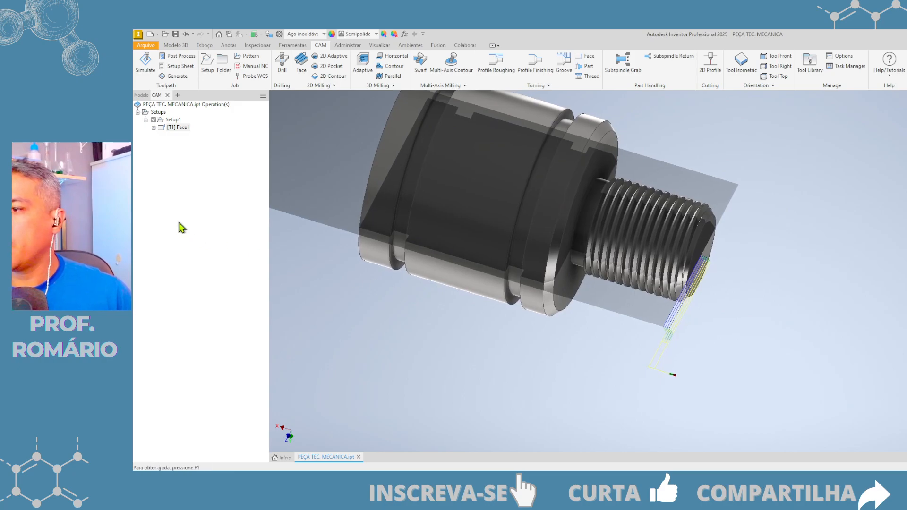
Simulate all setups with the stock displayed, and close the simulation.
{"action": "left_click", "coordinate": [155, 113]}
{"action": "left_click", "coordinate": [146, 62]}
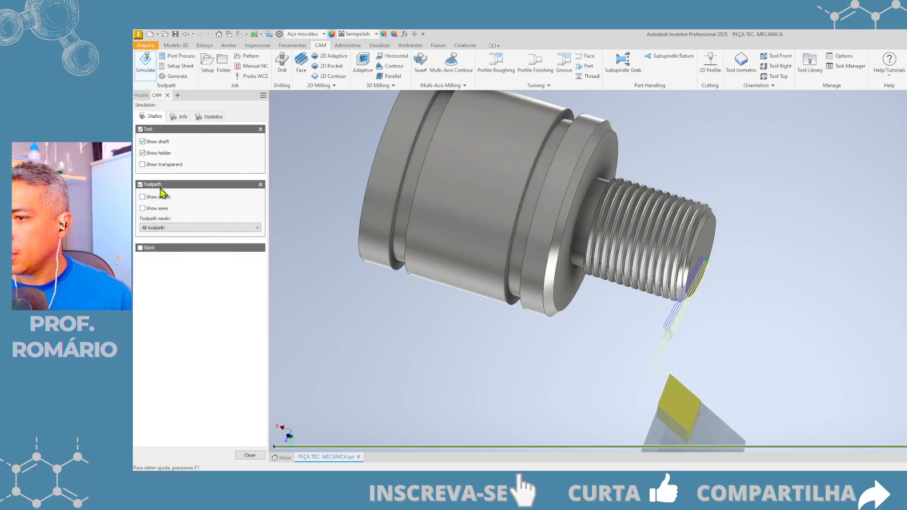
{"action": "left_click", "coordinate": [139, 248]}
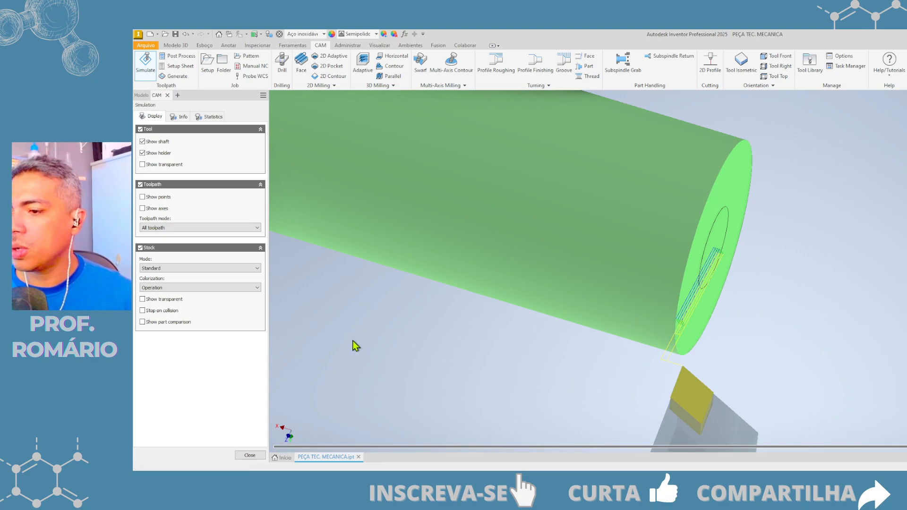
{"action": "left_click", "coordinate": [249, 455]}
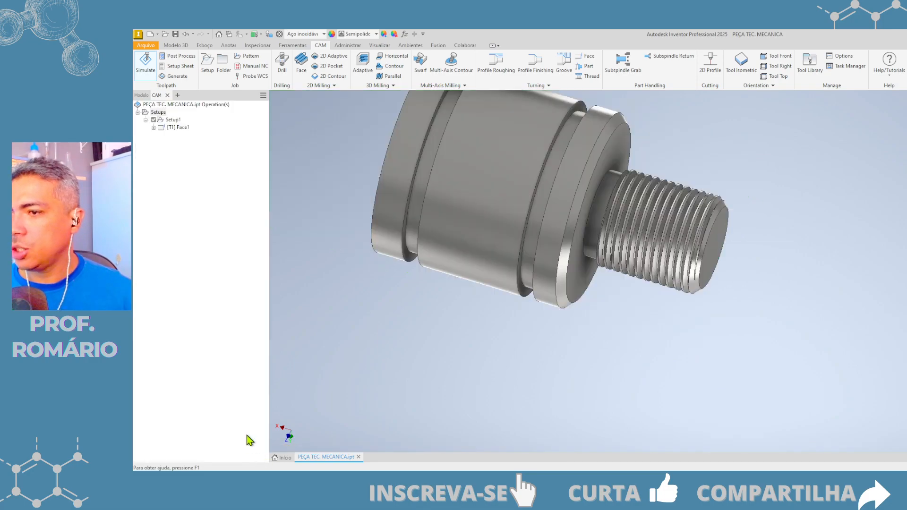
Reopen Setup1 to check the stock dimensions and front offset against the threaded end, and close it.
{"action": "left_click", "coordinate": [172, 120]}
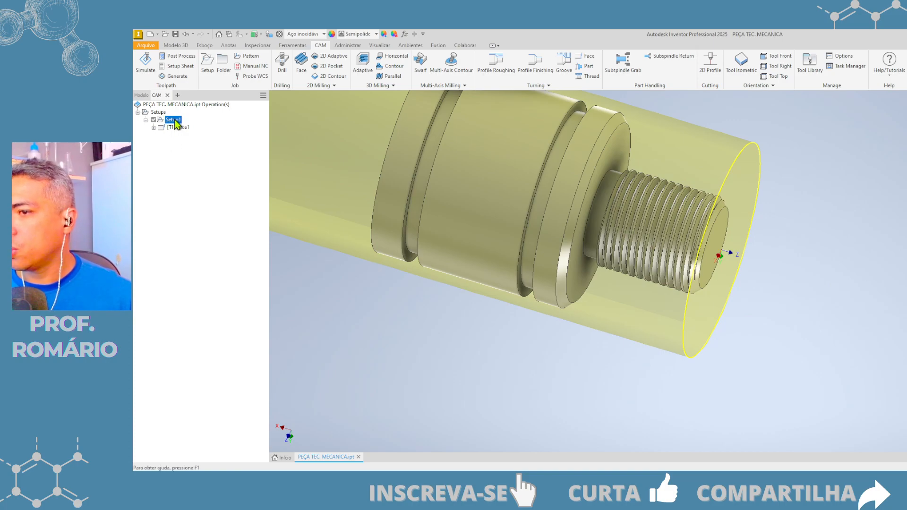
{"action": "double_click", "coordinate": [173, 121]}
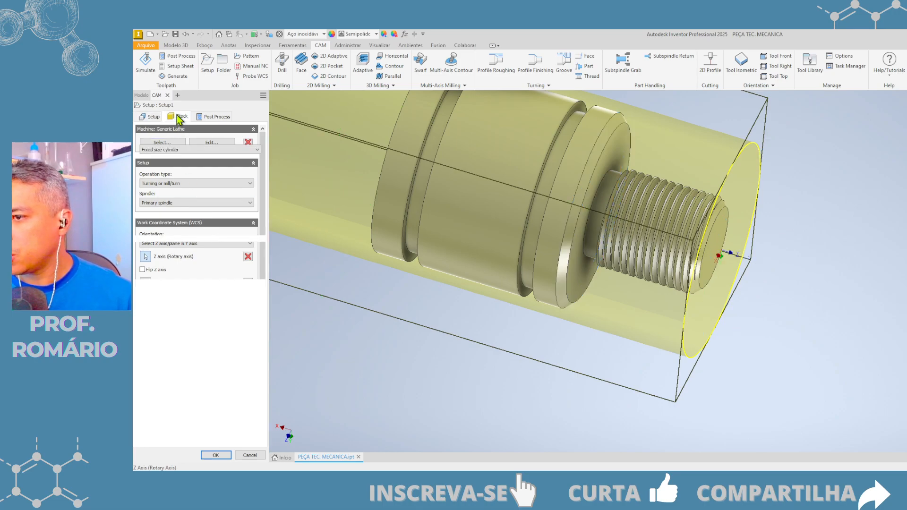
{"action": "left_click", "coordinate": [180, 117]}
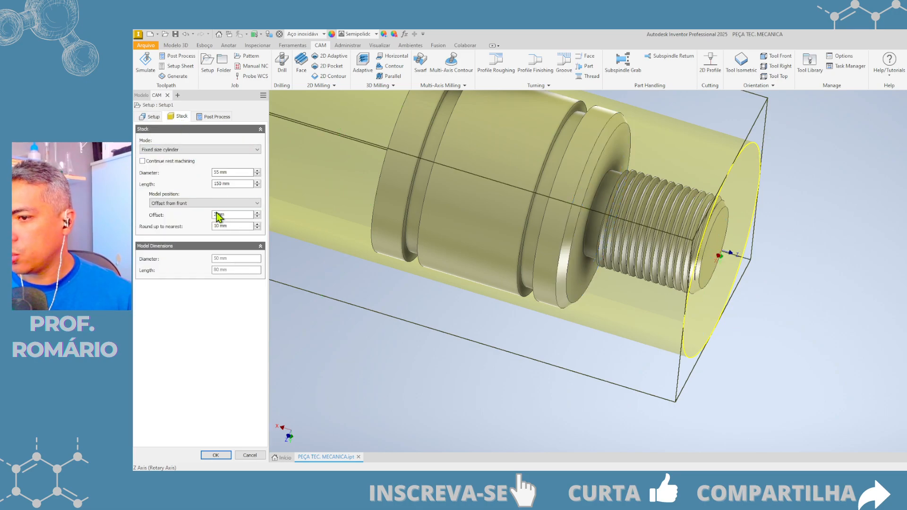
{"action": "mouse_move", "coordinate": [610, 246]}
{"action": "middle_mouse_down", "text": "shift"}
{"action": "mouse_move", "coordinate": [686, 228]}
{"action": "mouse_move", "coordinate": [838, 224]}
{"action": "middle_mouse_up", "text": "shift"}
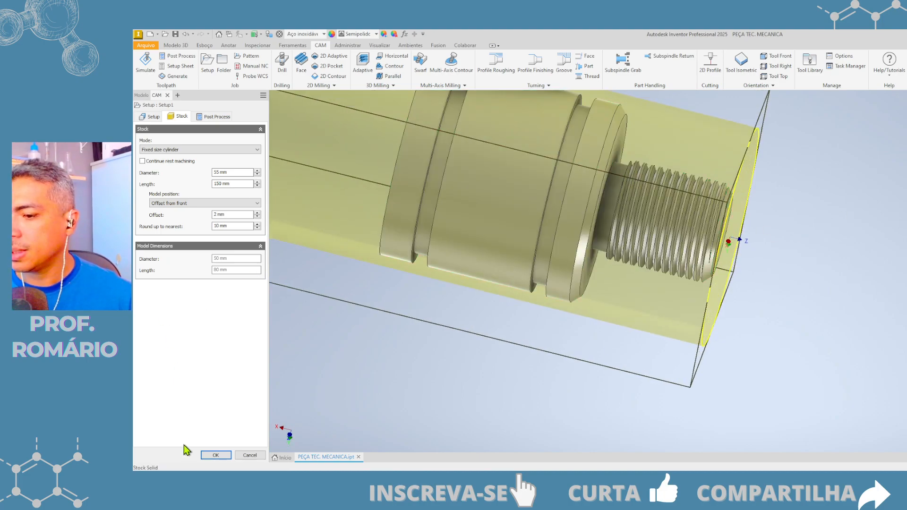
{"action": "left_click", "coordinate": [210, 456]}
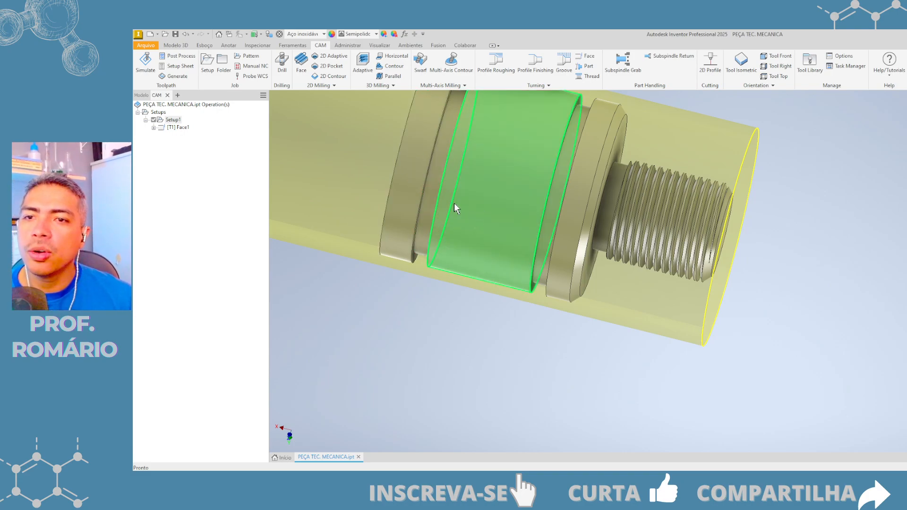
Create a Profile Roughing operation with the CNMT7T302 VNMT Right Hand tool and set the maximum spindle speed to 3000 rpm.
{"action": "middle_click_drag", "start_coordinate": [524, 203], "coordinate": [553, 229]}
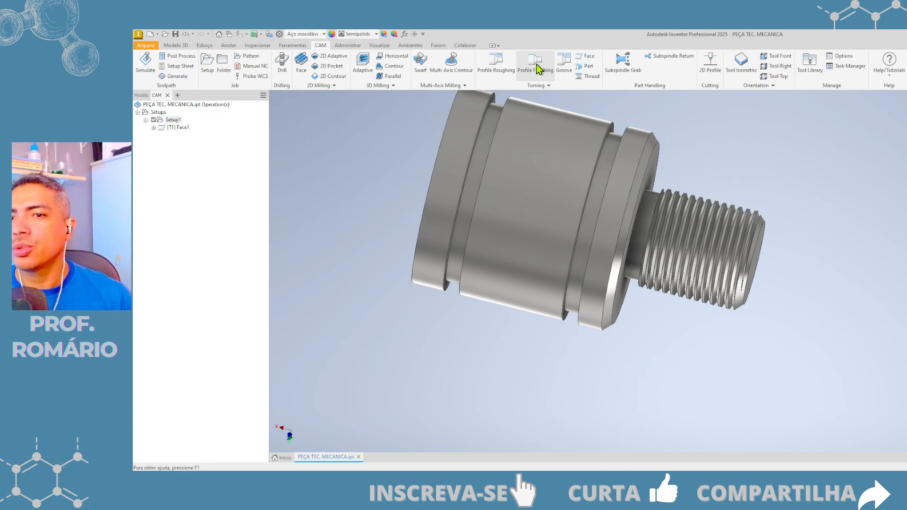
{"action": "left_click", "coordinate": [496, 70]}
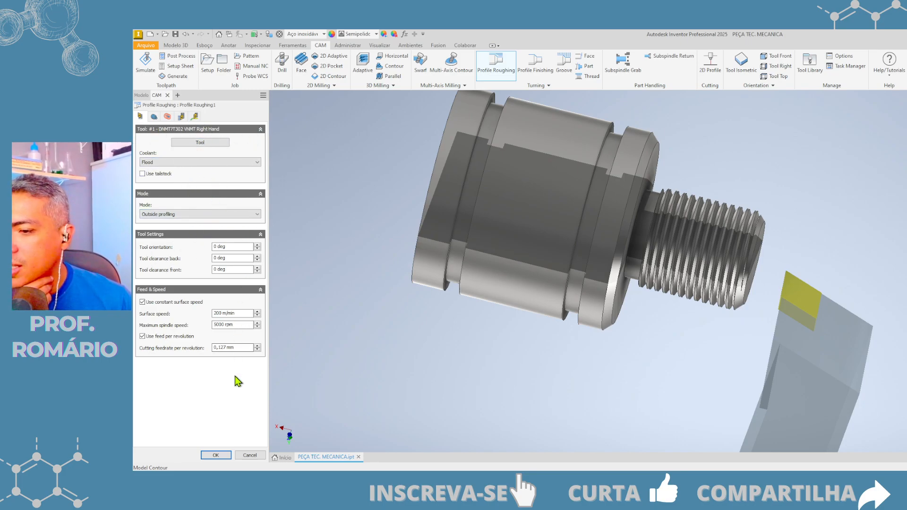
{"action": "left_click", "coordinate": [213, 143]}
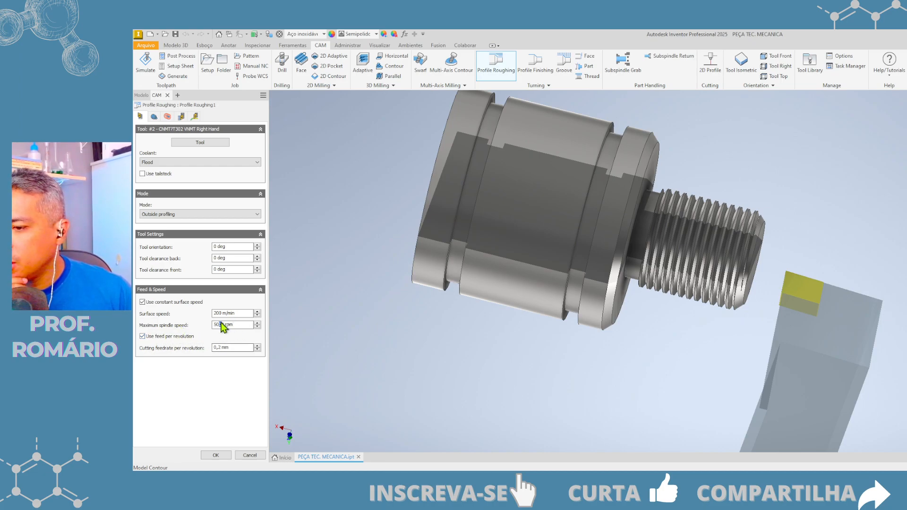
{"action": "left_click_drag", "start_coordinate": [223, 324], "coordinate": [215, 331]}
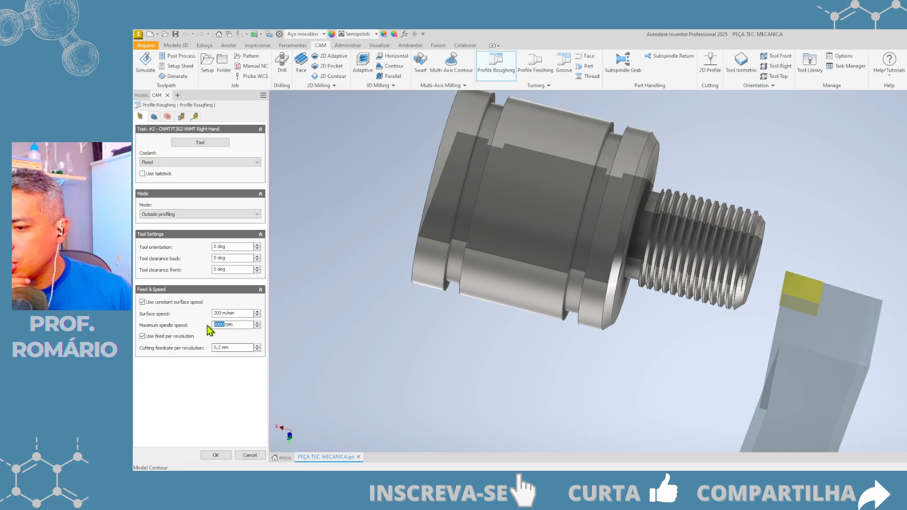
{"action": "type", "text": "300"}
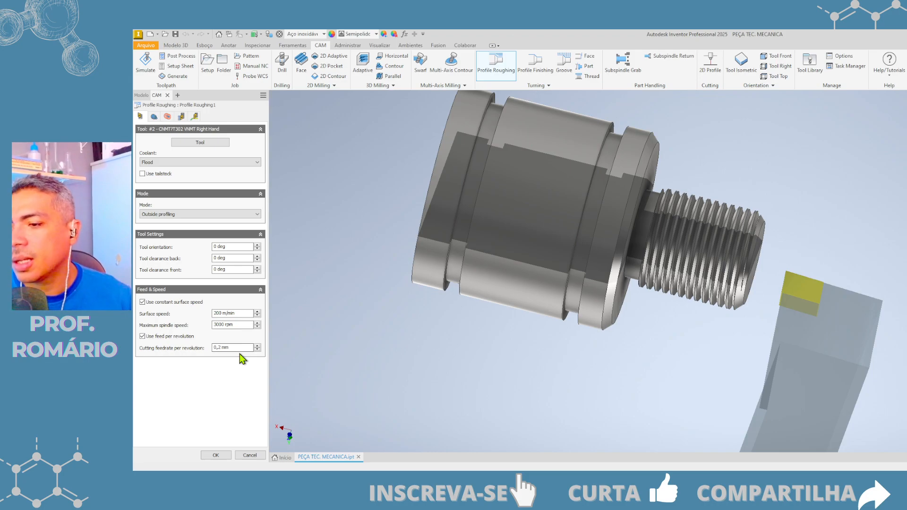
Set the front limit of the roughing geometry to Stock front.
{"action": "left_click", "coordinate": [154, 116]}
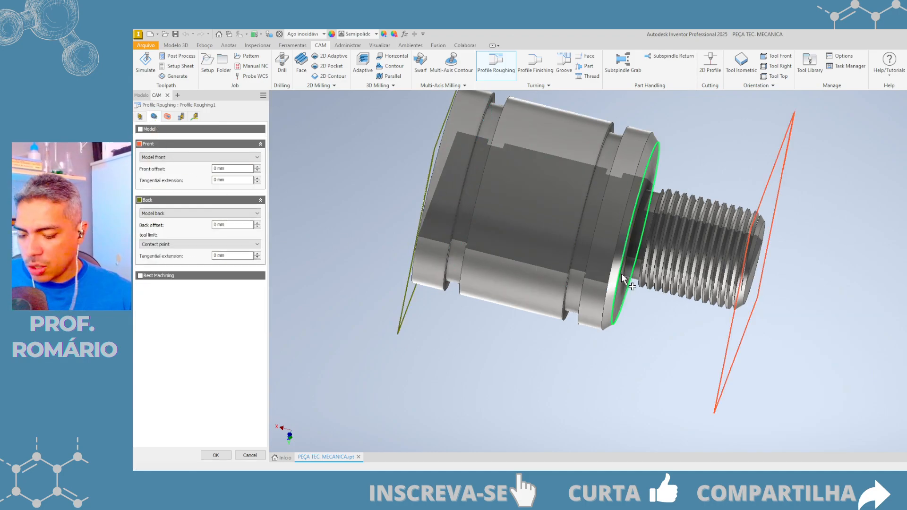
{"action": "left_click_drag", "start_coordinate": [638, 265], "coordinate": [636, 247], "text": "shift"}
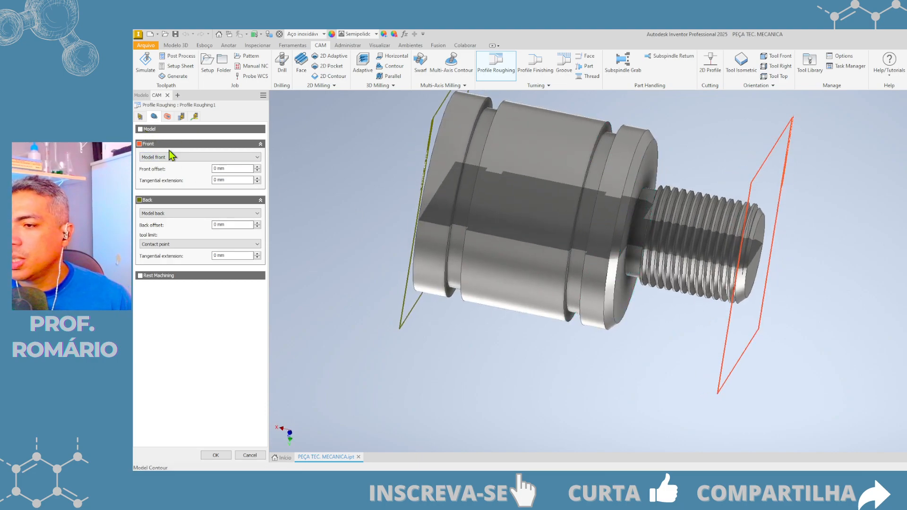
{"action": "scroll", "coordinate": [180, 163], "scroll_direction": "down", "scroll_amount": 1}
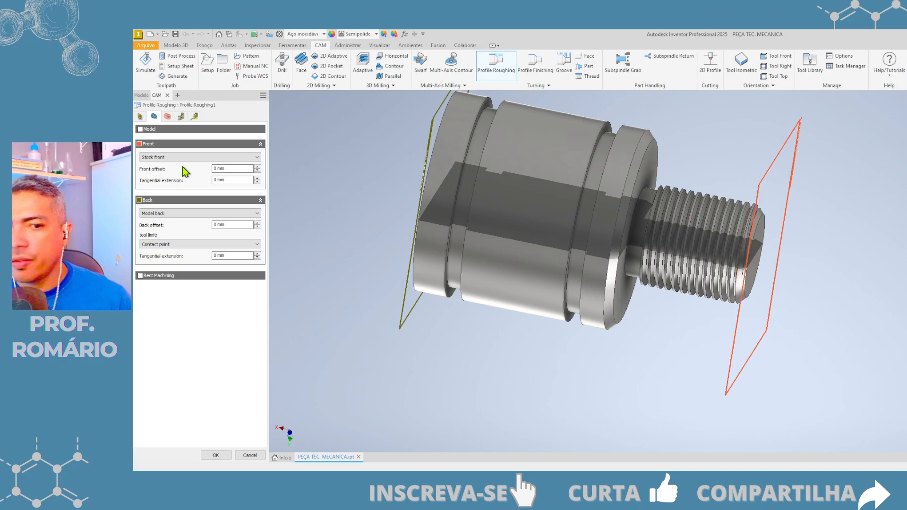
{"action": "mouse_move", "coordinate": [757, 229]}
{"action": "middle_mouse_down", "text": "shift"}
{"action": "mouse_move", "coordinate": [768, 209]}
{"action": "mouse_move", "coordinate": [772, 236]}
{"action": "middle_mouse_up", "text": "shift"}
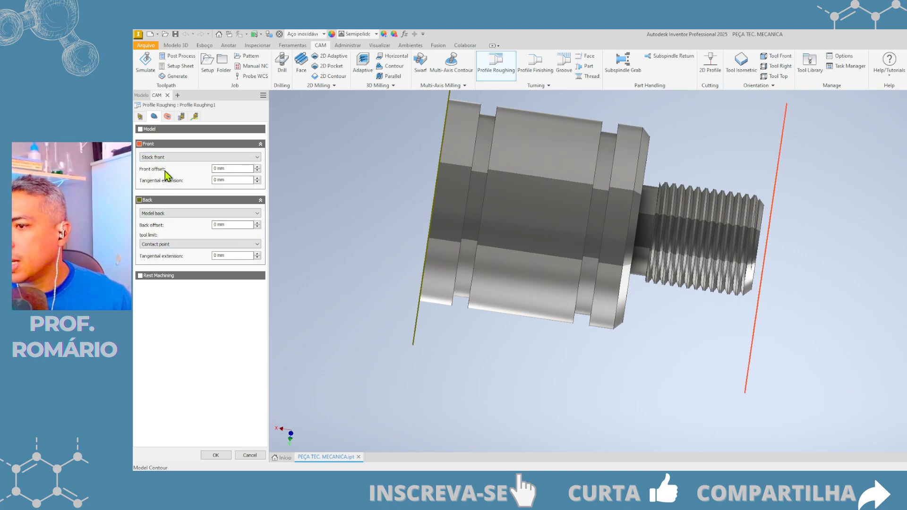
Review the roughing radii, try Vertical passes as the cycle and return it to Horizontal passes.
{"action": "left_click", "coordinate": [168, 117]}
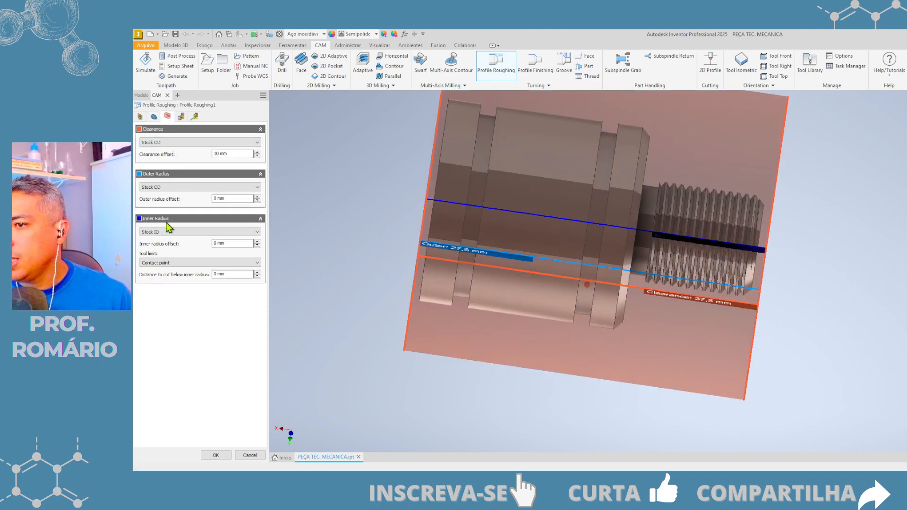
{"action": "left_click", "coordinate": [181, 117]}
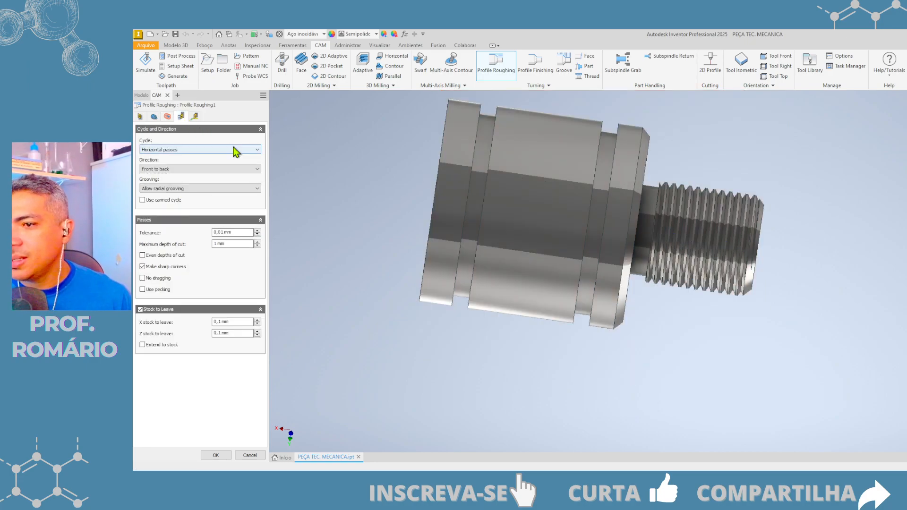
{"action": "middle_click_drag", "start_coordinate": [751, 273], "coordinate": [696, 267], "text": "shift"}
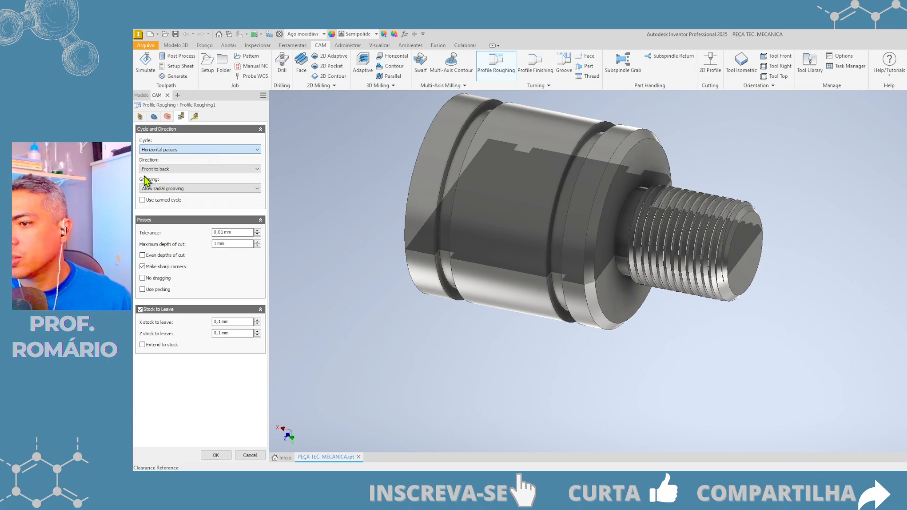
{"action": "left_click", "coordinate": [163, 163]}
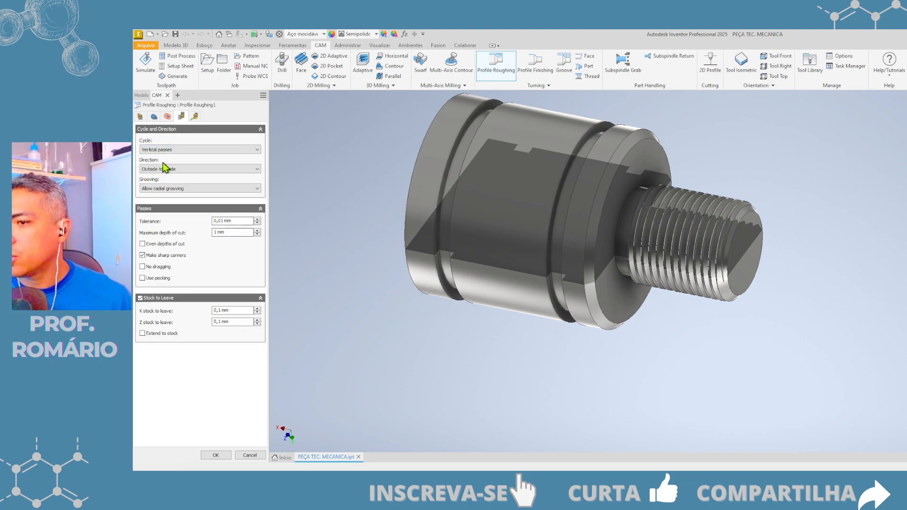
{"action": "left_click", "coordinate": [187, 158]}
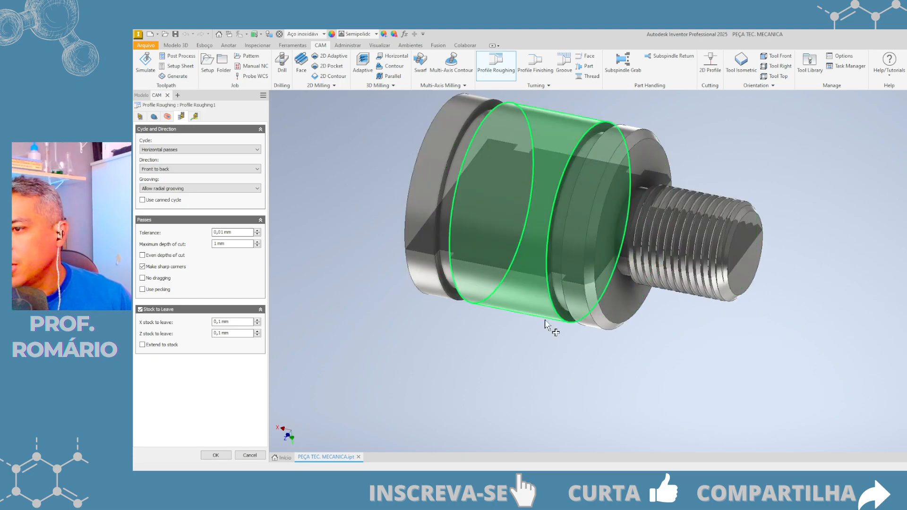
Disallow grooving in the Profile Roughing operation, use a canned cycle with compensation in computer, and generate the toolpath.
{"action": "left_click", "coordinate": [203, 197]}
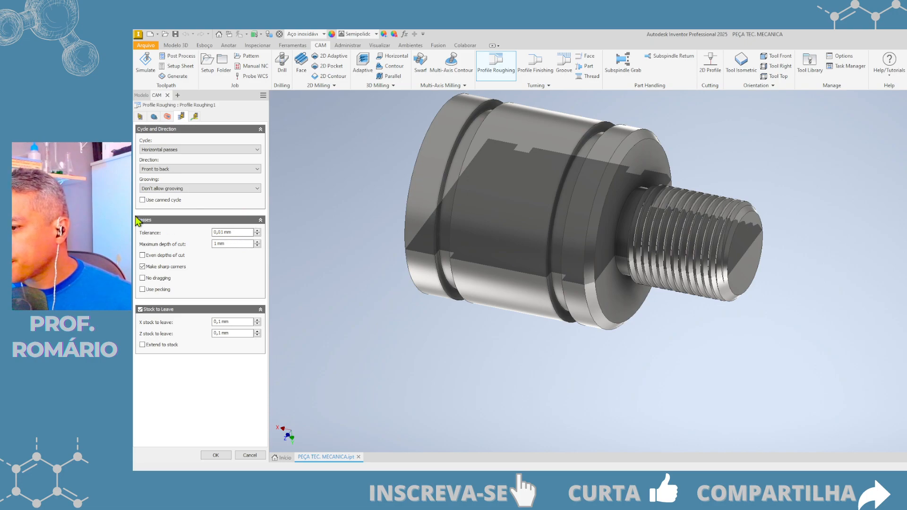
{"action": "left_click", "coordinate": [142, 199]}
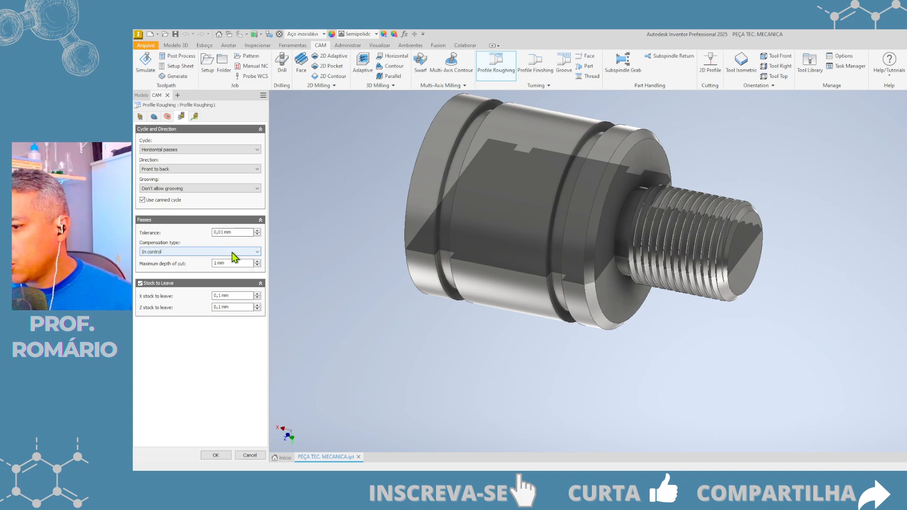
{"action": "left_click", "coordinate": [223, 261]}
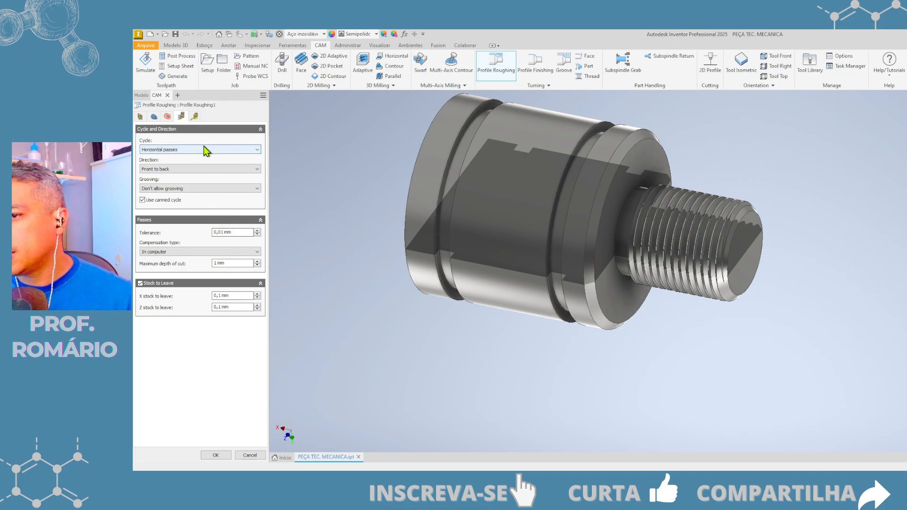
{"action": "left_click", "coordinate": [216, 455]}
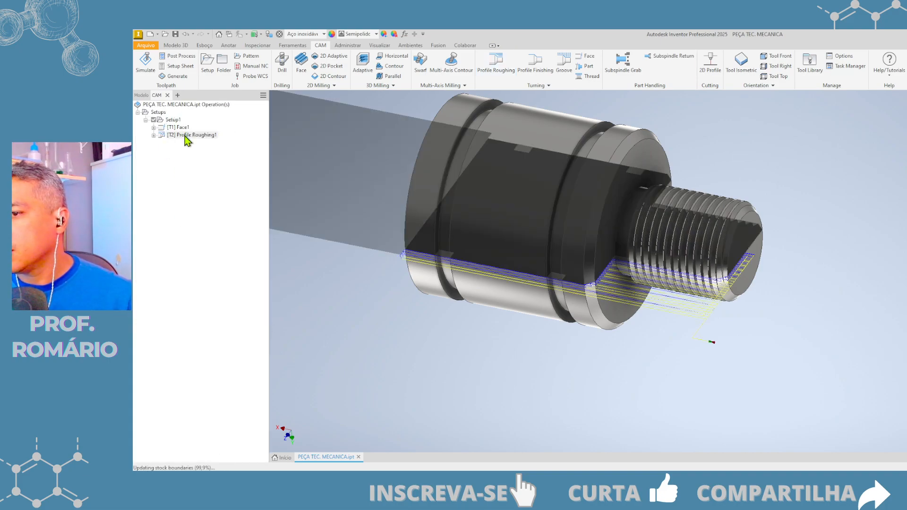
Reopen Profile Roughing1, try 1.2 mm as maximum depth of cut, return it to 1 mm, and review the linking settings.
{"action": "double_click", "coordinate": [186, 136]}
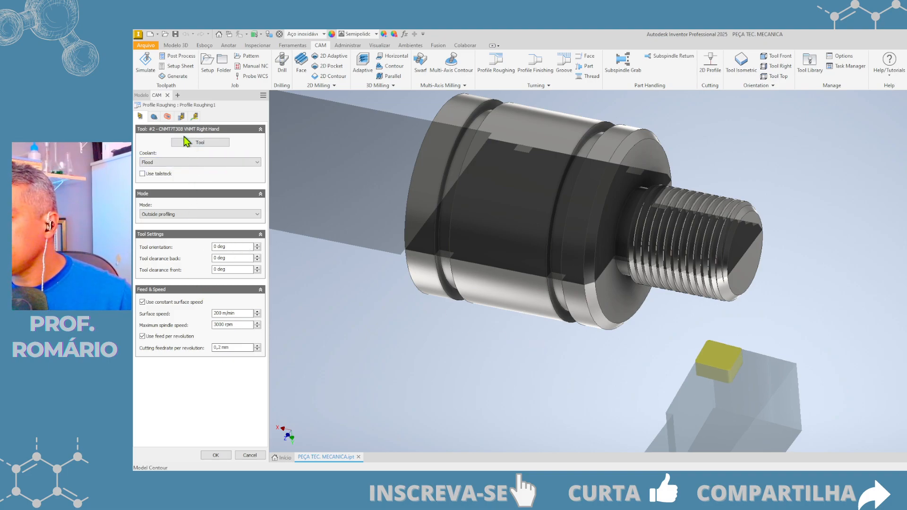
{"action": "left_click", "coordinate": [182, 117]}
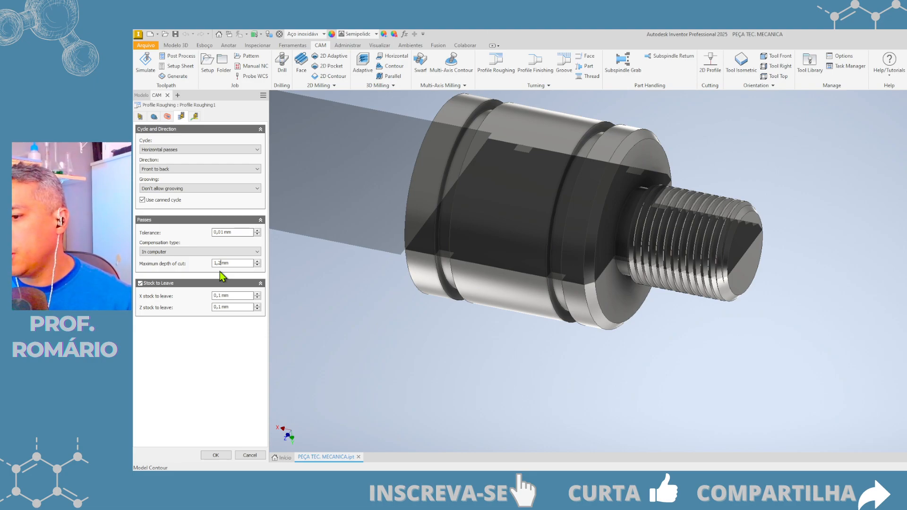
{"action": "key", "text": "BackSpace"}
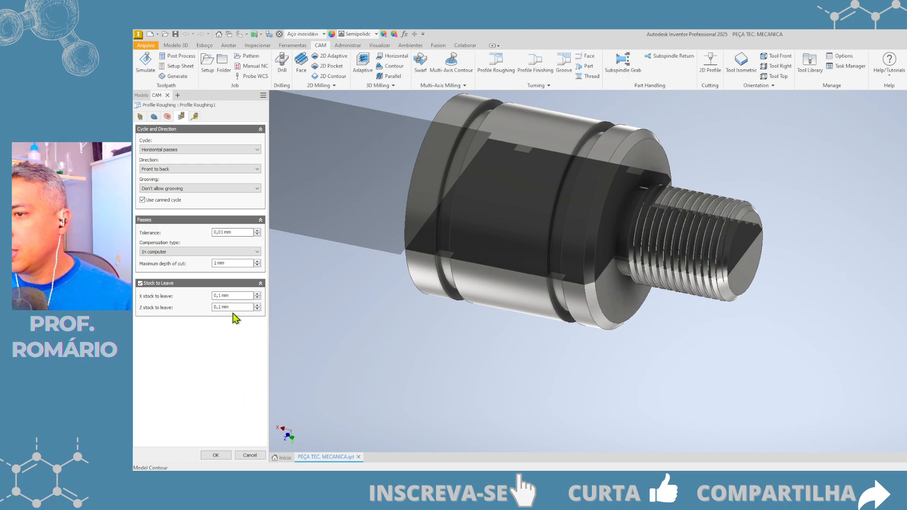
{"action": "left_click", "coordinate": [195, 116]}
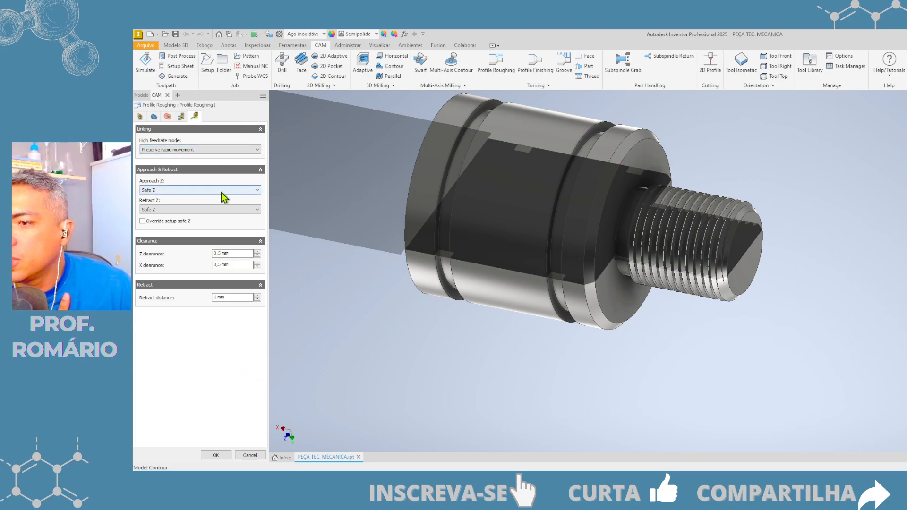
{"action": "left_click", "coordinate": [216, 454]}
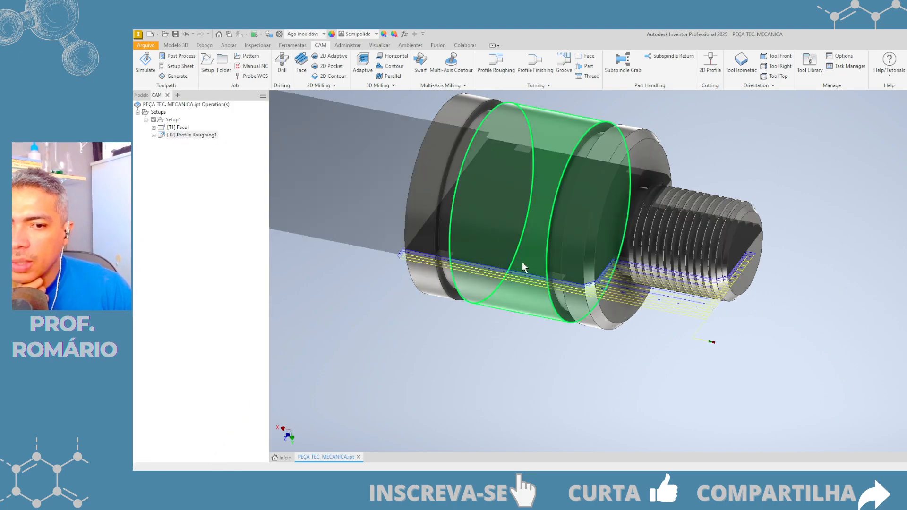
Simulate the facing and profile roughing operations of all setups through to the end, and close the simulation.
{"action": "middle_click_drag", "start_coordinate": [689, 279], "coordinate": [767, 309], "text": "shift"}
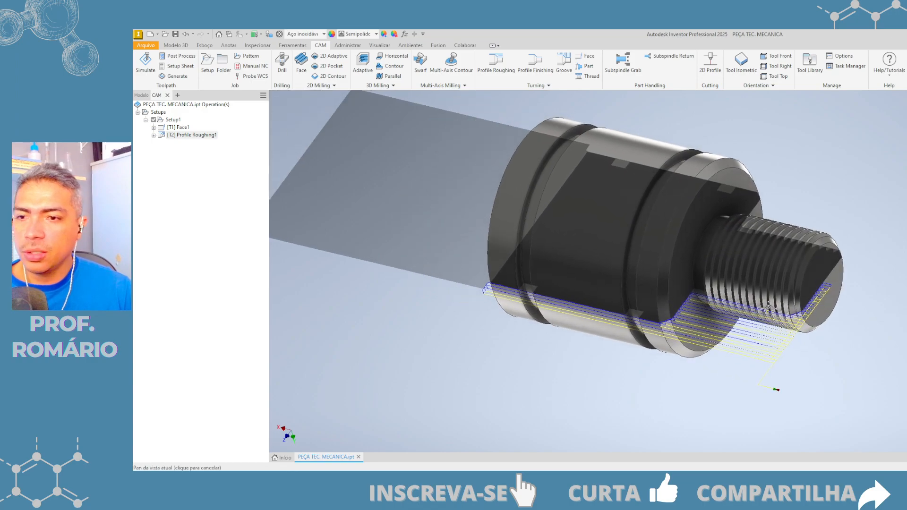
{"action": "left_click", "coordinate": [156, 113]}
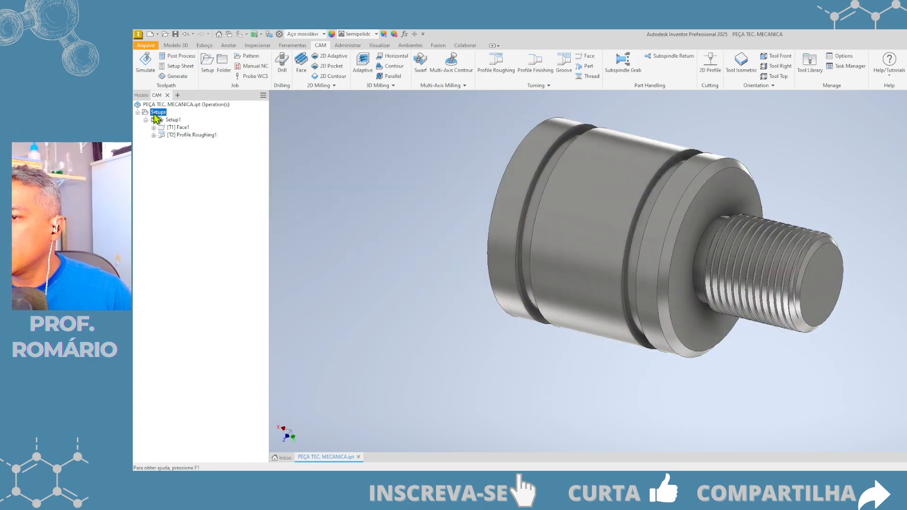
{"action": "left_click", "coordinate": [145, 64]}
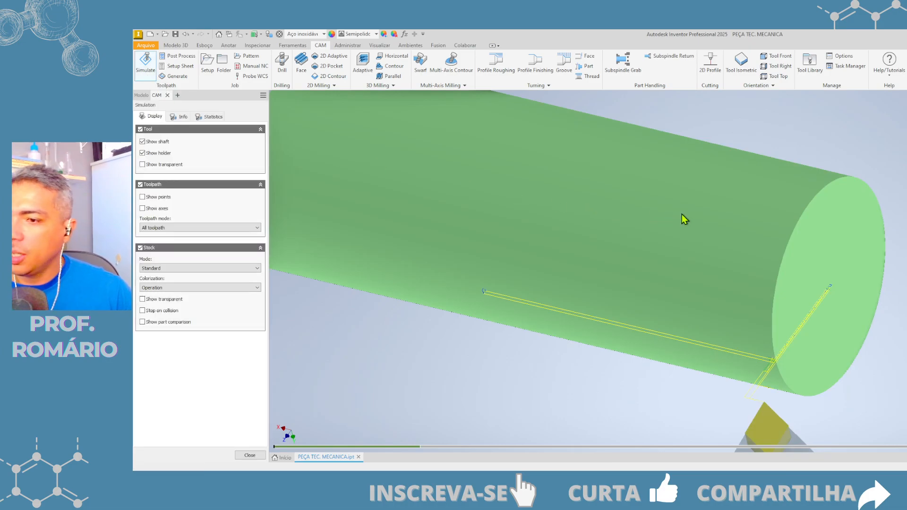
{"action": "scroll", "coordinate": [737, 240], "scroll_direction": "down", "scroll_amount": 3}
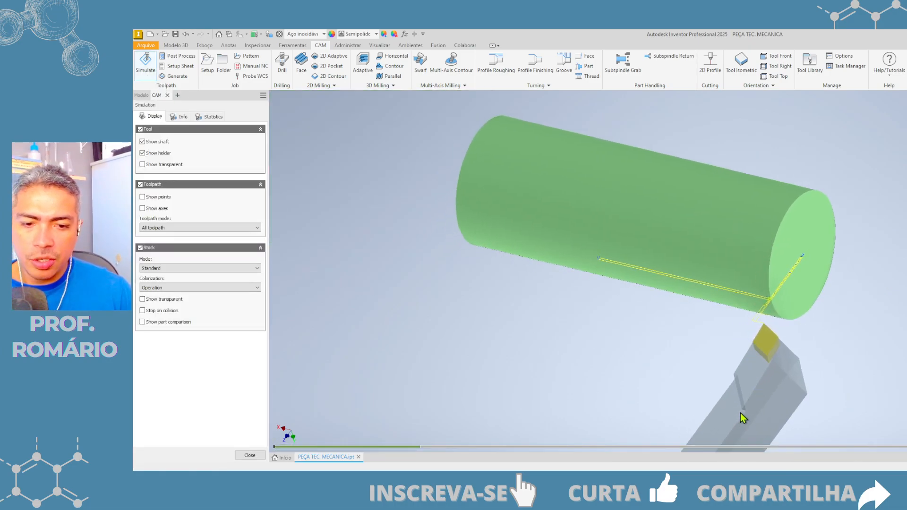
{"action": "left_click", "coordinate": [741, 416]}
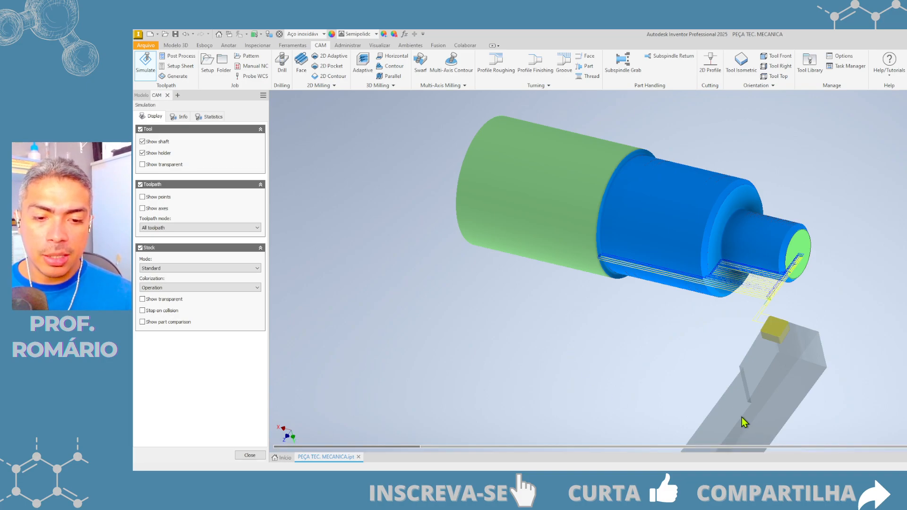
{"action": "left_click", "coordinate": [245, 454]}
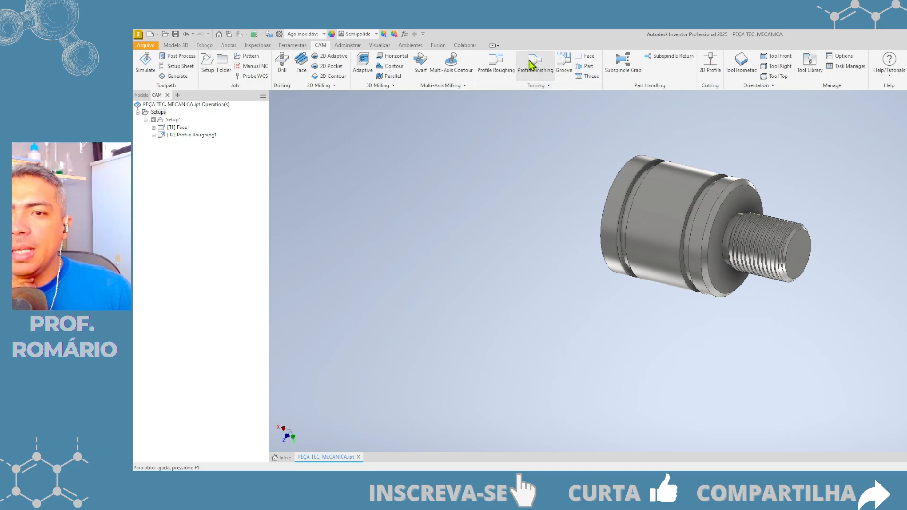
Relocate the Turning command group beside Orientation and create a Single Groove operation with the turning grooving OD Grooving tool.
{"action": "left_click_drag", "start_coordinate": [552, 86], "coordinate": [552, 90]}
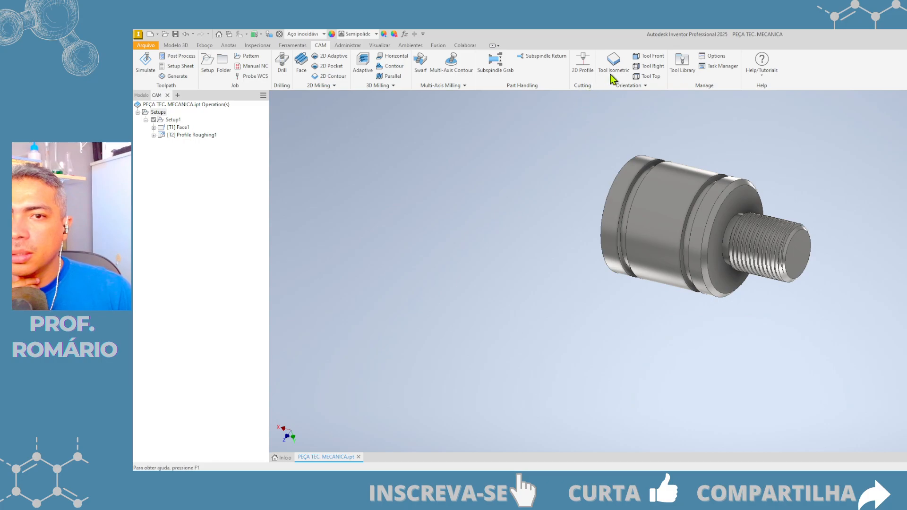
{"action": "left_click_drag", "start_coordinate": [614, 74], "coordinate": [610, 61]}
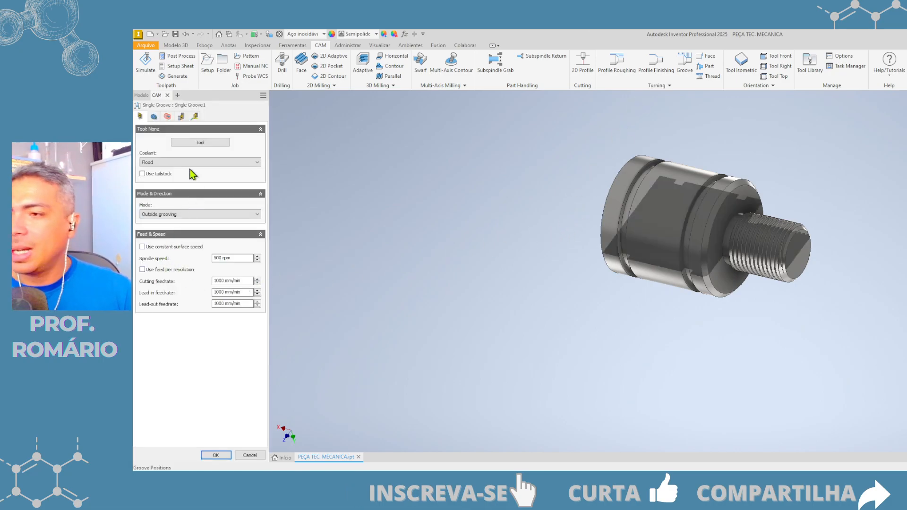
{"action": "left_click", "coordinate": [201, 144]}
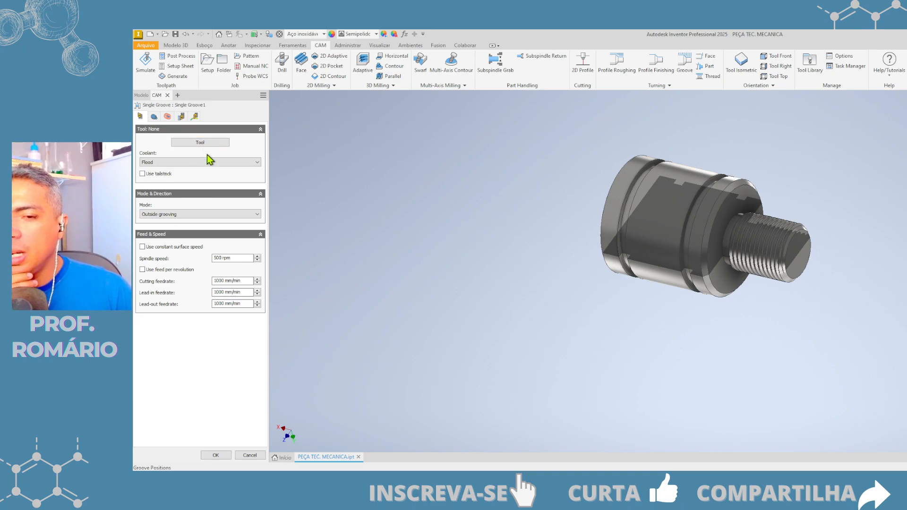
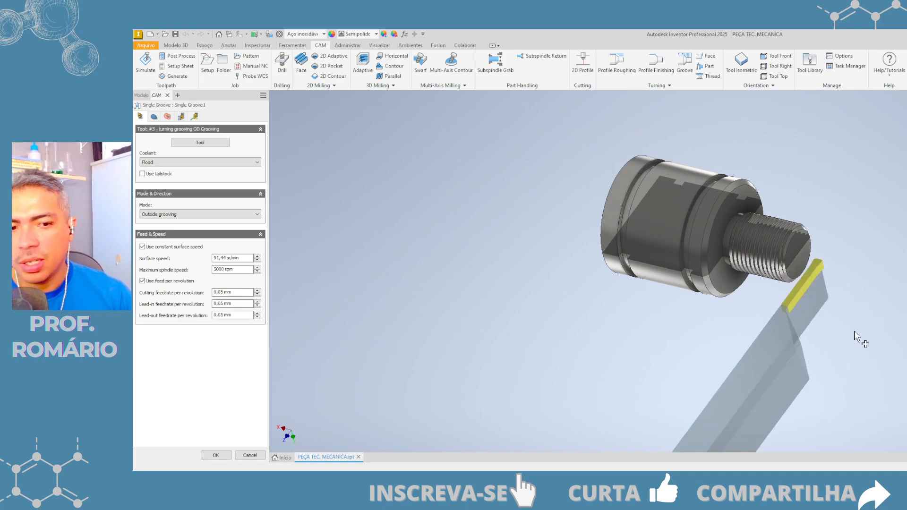
Set the groove side alignment to Front and select the back edges of both body grooves and the thread relief as groove positions.
{"action": "left_click", "coordinate": [154, 117]}
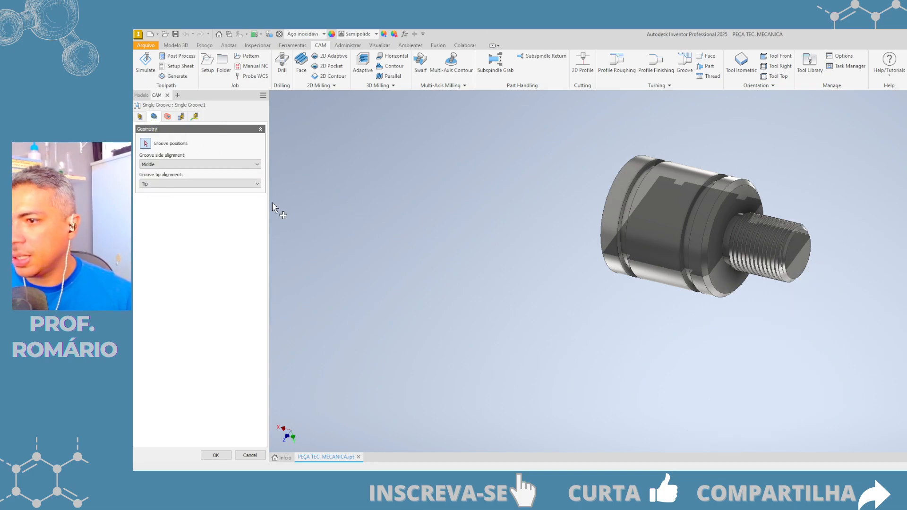
{"action": "left_click", "coordinate": [167, 183]}
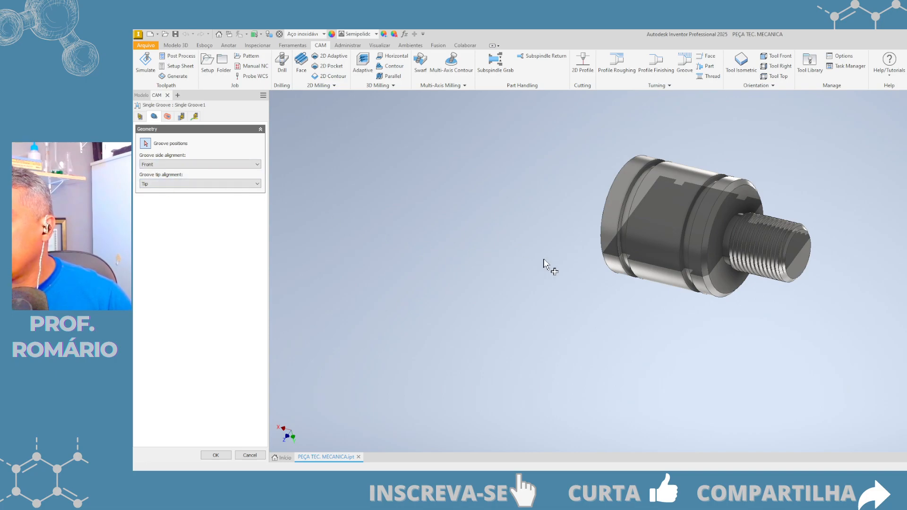
{"action": "mouse_move", "coordinate": [587, 260]}
{"action": "middle_mouse_down", "text": "shift"}
{"action": "mouse_move", "coordinate": [595, 247]}
{"action": "mouse_move", "coordinate": [658, 240]}
{"action": "mouse_move", "coordinate": [571, 229]}
{"action": "middle_mouse_up", "text": "shift"}
{"action": "scroll", "coordinate": [654, 236], "scroll_direction": "up", "scroll_amount": 6}
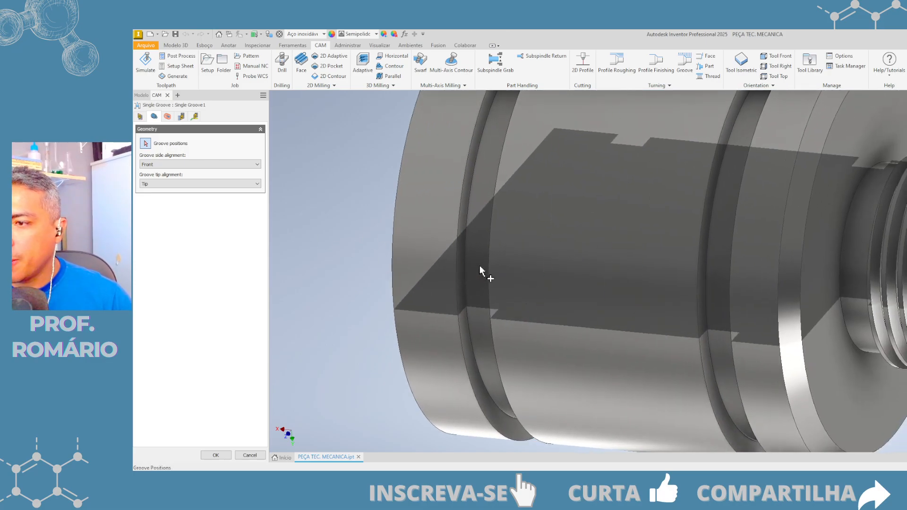
{"action": "left_click", "coordinate": [470, 218]}
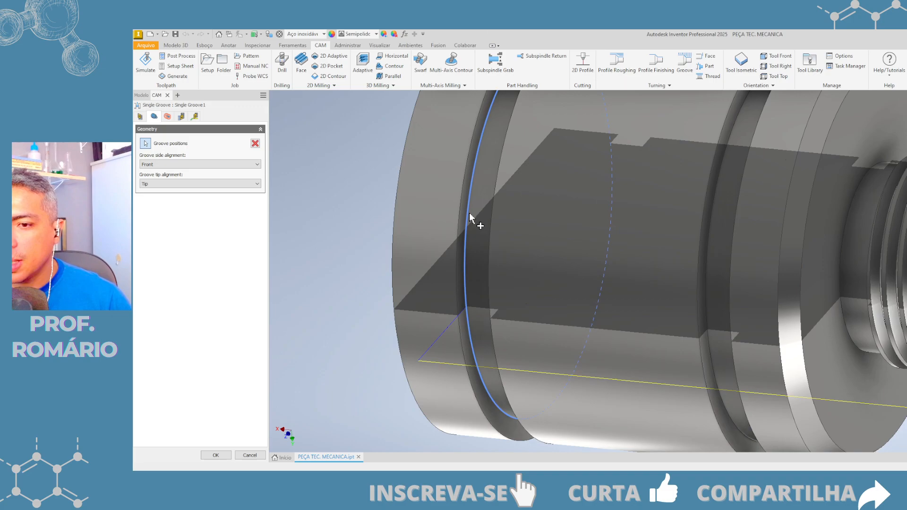
{"action": "left_click", "coordinate": [707, 316]}
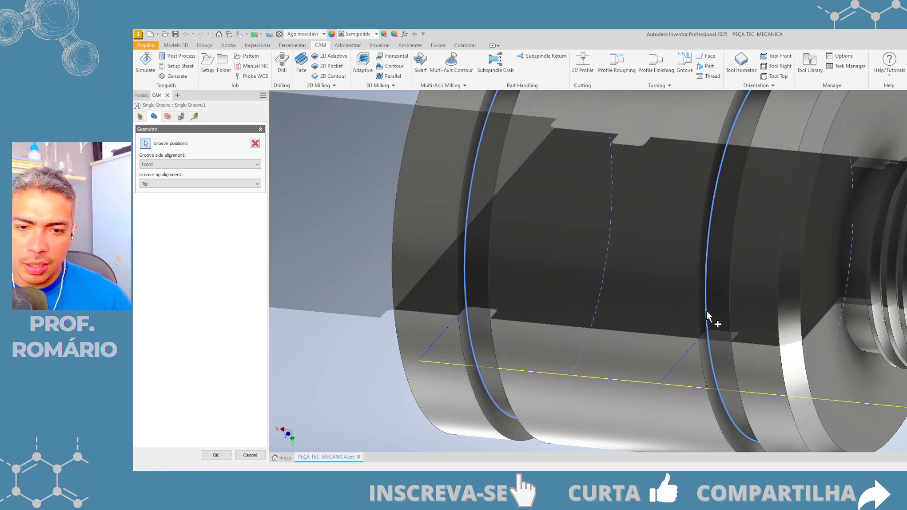
{"action": "left_click", "coordinate": [844, 325]}
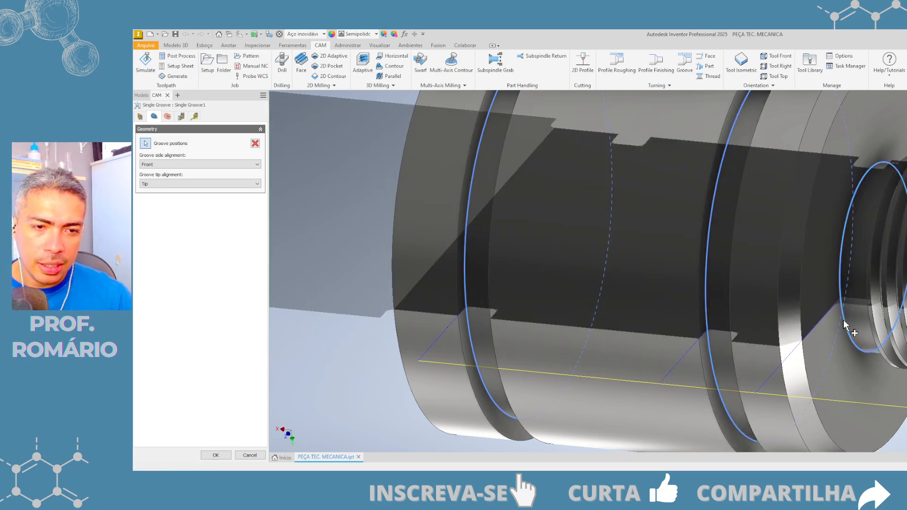
{"action": "middle_click_drag", "start_coordinate": [854, 321], "coordinate": [867, 241], "text": "shift"}
{"action": "middle_click_drag", "start_coordinate": [870, 289], "coordinate": [865, 303], "text": "shift"}
{"action": "middle_click_drag", "start_coordinate": [865, 303], "coordinate": [697, 299]}
{"action": "scroll", "coordinate": [696, 300], "scroll_direction": "down", "scroll_amount": 3}
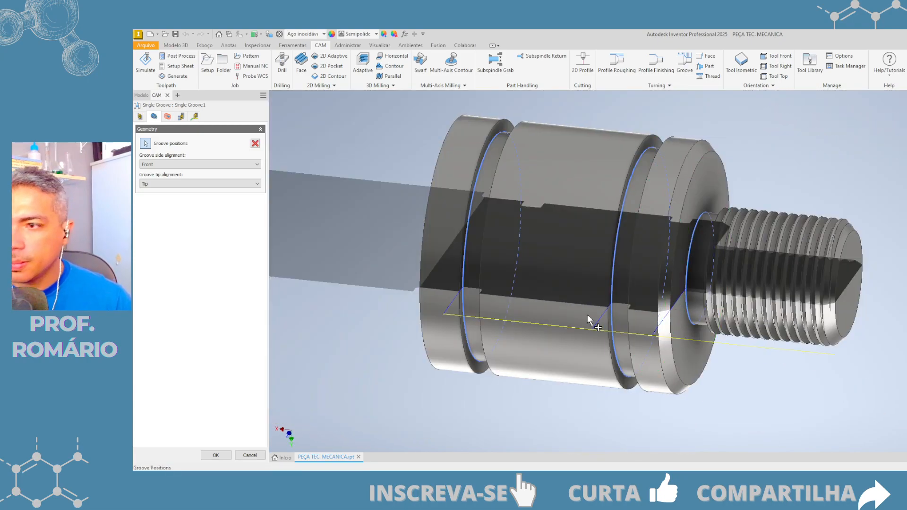
{"action": "middle_click_drag", "start_coordinate": [591, 318], "coordinate": [573, 308]}
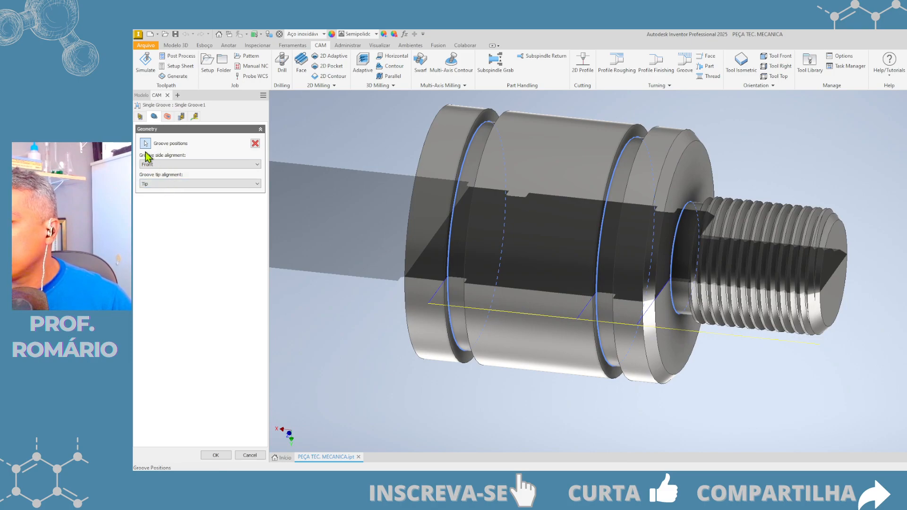
Review the groove radii and linking, try pecking and leave it off, and generate the Single Groove toolpath.
{"action": "left_click", "coordinate": [168, 117]}
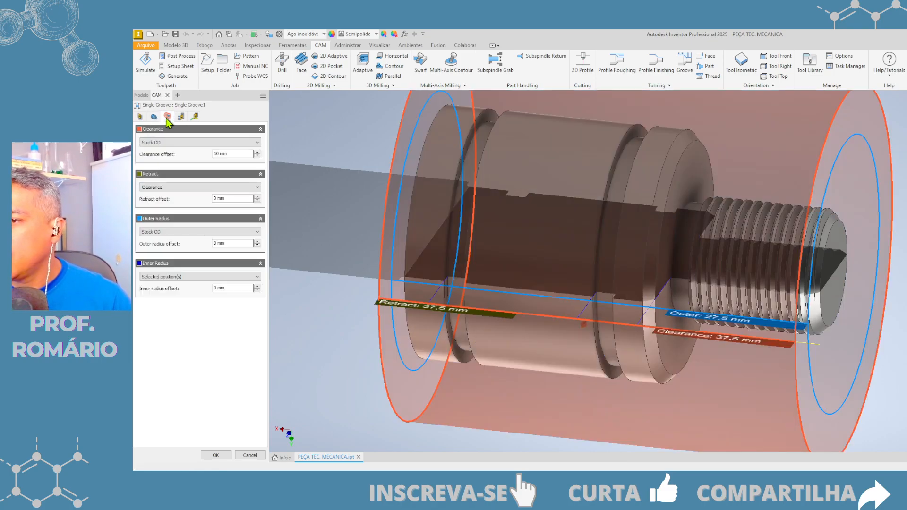
{"action": "left_click", "coordinate": [181, 117]}
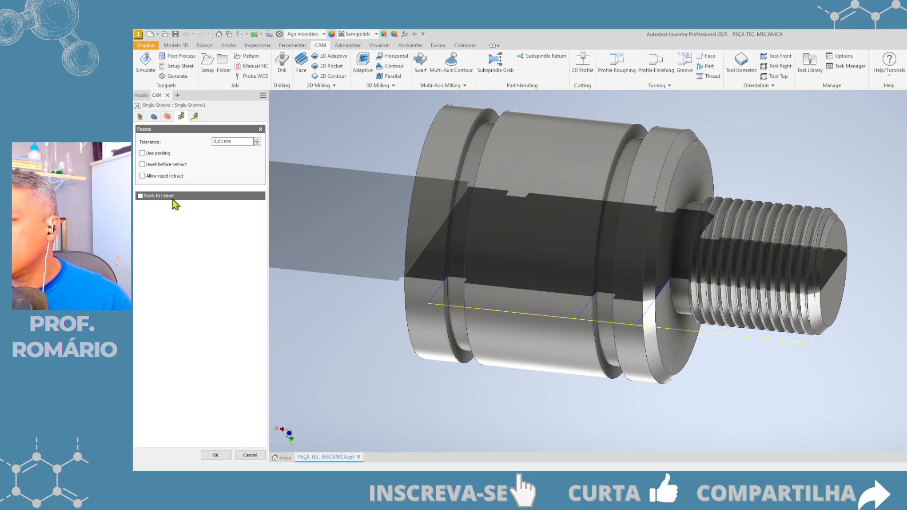
{"action": "left_click", "coordinate": [142, 153]}
{"action": "left_click", "coordinate": [143, 153]}
{"action": "left_click", "coordinate": [142, 154]}
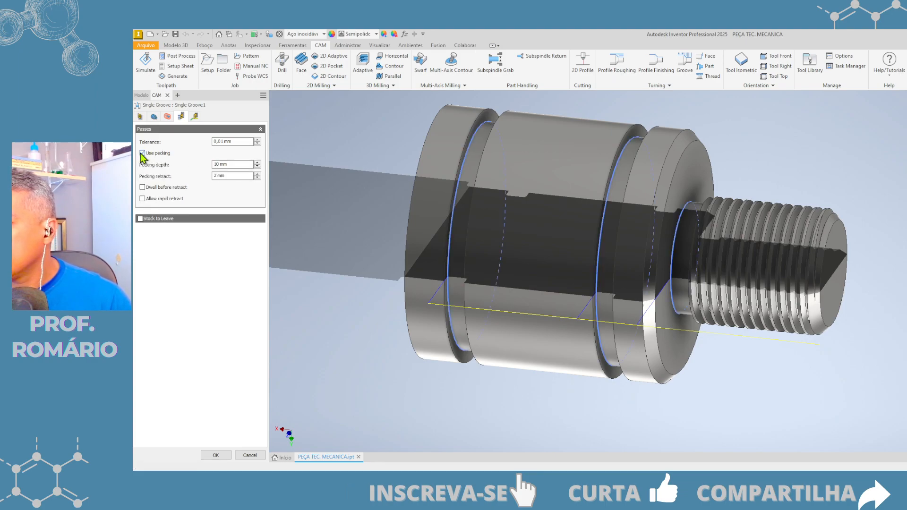
{"action": "left_click", "coordinate": [142, 153]}
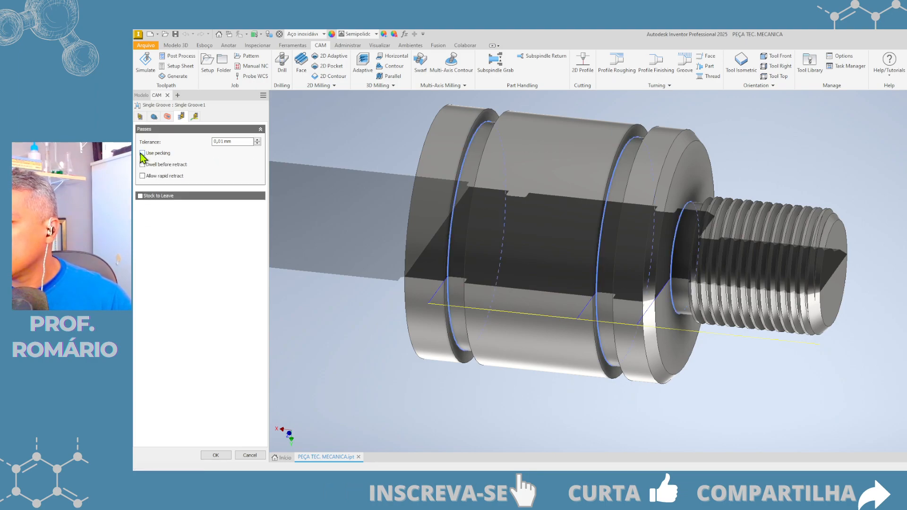
{"action": "left_click", "coordinate": [194, 116]}
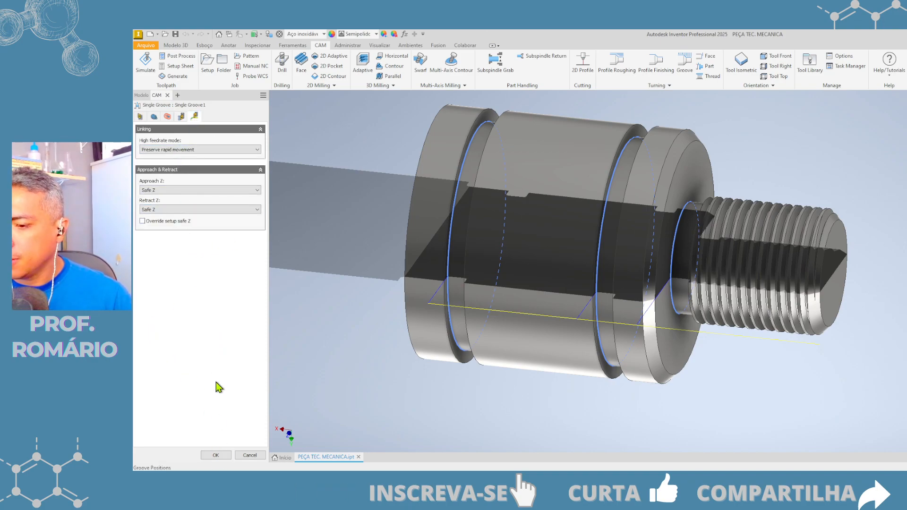
{"action": "left_click", "coordinate": [224, 456]}
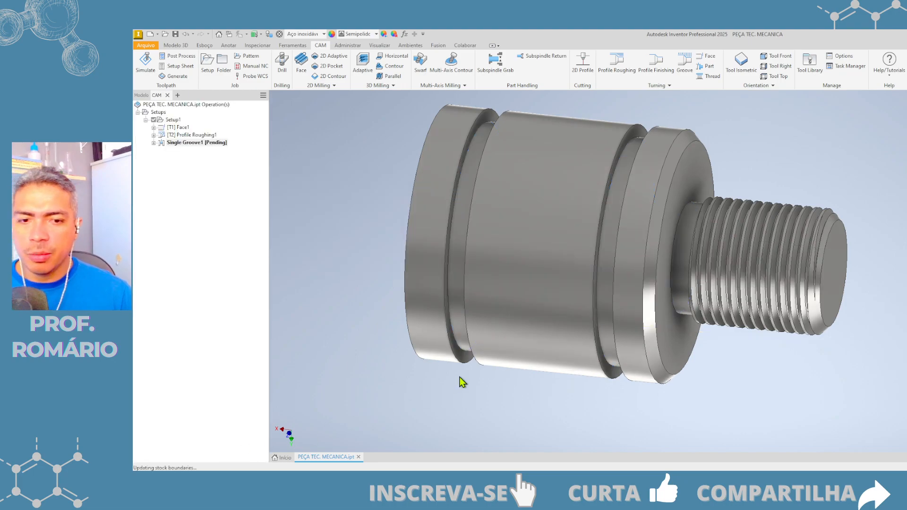
Open the simulation of all setups and colour the stock by material, using Aluminum - dark.
{"action": "middle_click_drag", "start_coordinate": [596, 326], "coordinate": [662, 285], "text": "shift"}
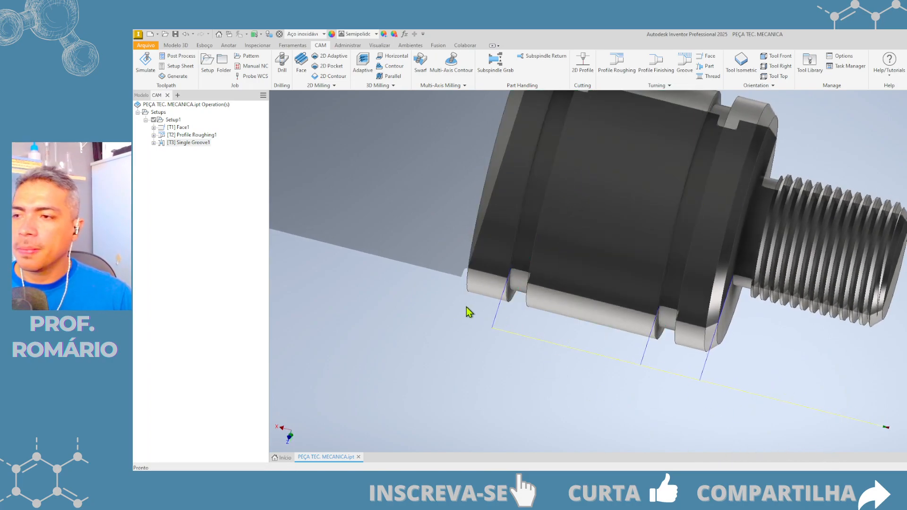
{"action": "left_click", "coordinate": [158, 112]}
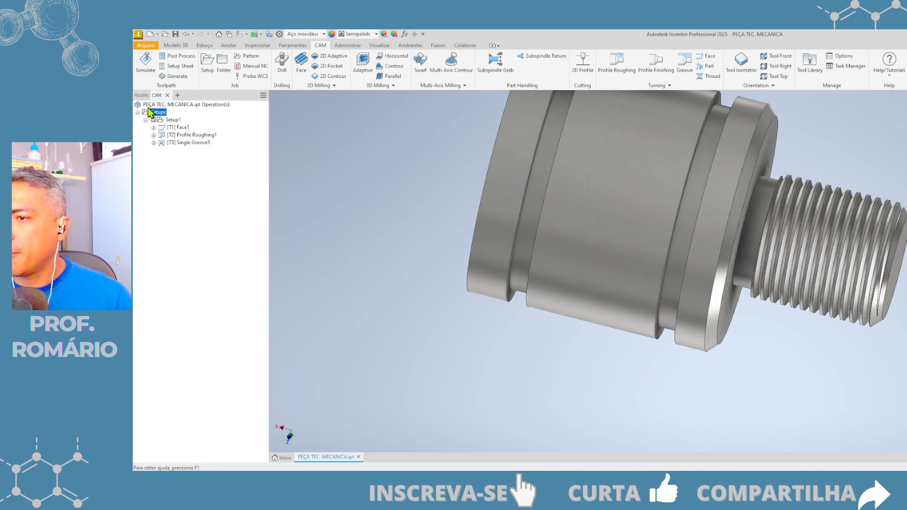
{"action": "left_click", "coordinate": [146, 61]}
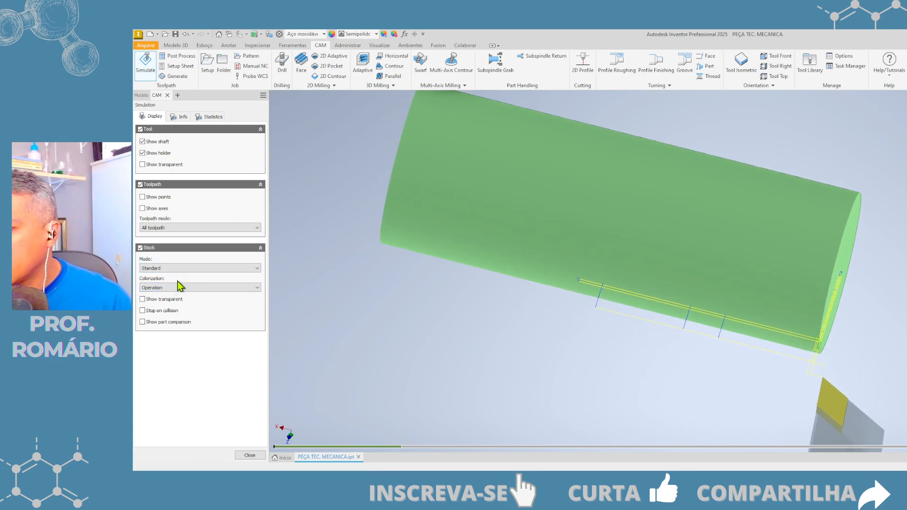
{"action": "left_click", "coordinate": [176, 289]}
{"action": "left_click", "coordinate": [172, 297]}
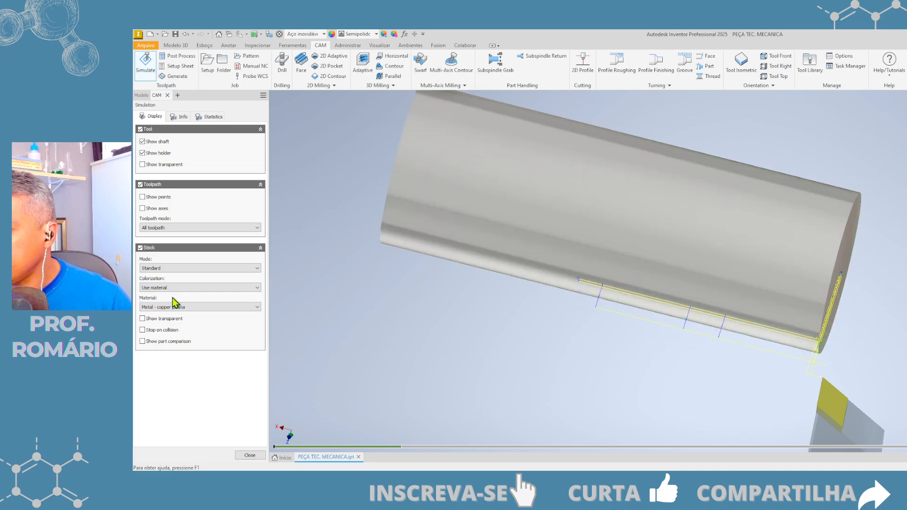
{"action": "left_click", "coordinate": [190, 126]}
{"action": "mouse_move", "coordinate": [627, 323]}
{"action": "middle_mouse_down", "text": "shift"}
{"action": "mouse_move", "coordinate": [617, 310]}
{"action": "mouse_move", "coordinate": [610, 326]}
{"action": "middle_mouse_up", "text": "shift"}
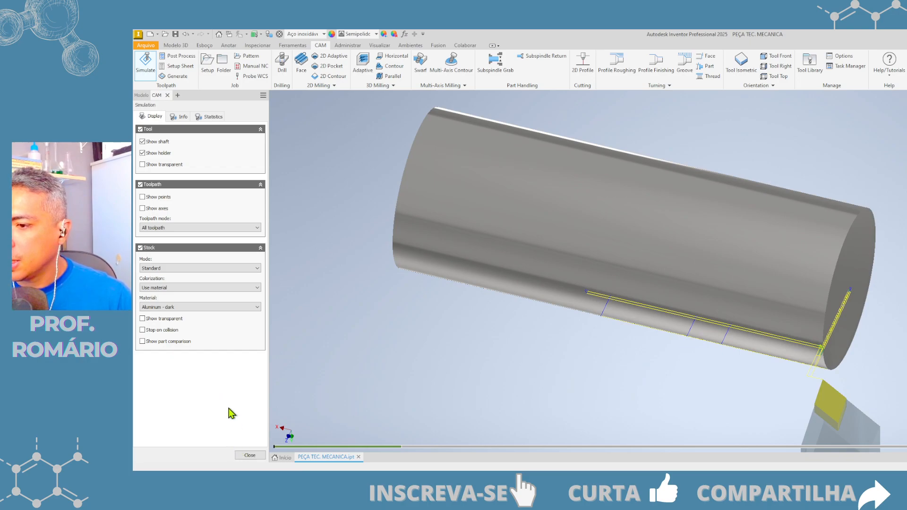
Play the facing, profile roughing and grooving simulation to the end, inspect the machined grooves, and close the simulation.
{"action": "mouse_move", "coordinate": [711, 397]}
{"action": "middle_mouse_down"}
{"action": "mouse_move", "coordinate": [677, 366]}
{"action": "mouse_move", "coordinate": [713, 388]}
{"action": "middle_mouse_up"}
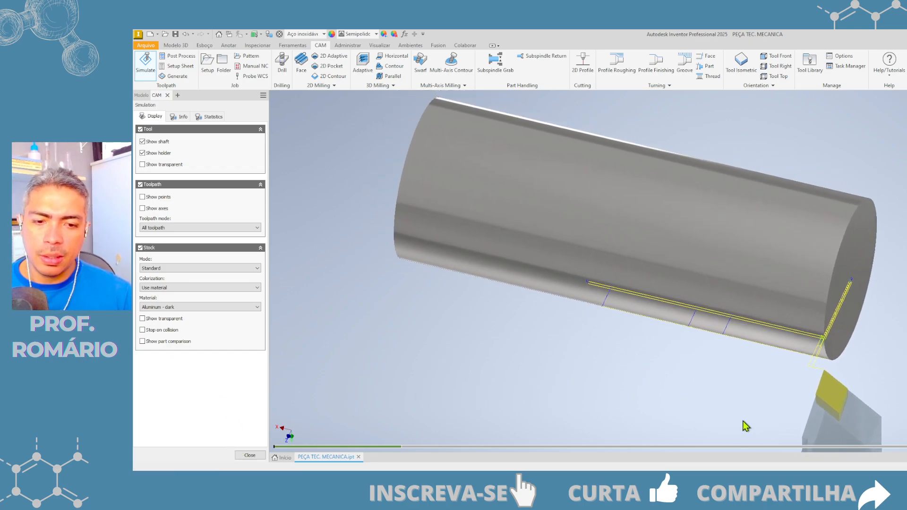
{"action": "left_click", "coordinate": [739, 417]}
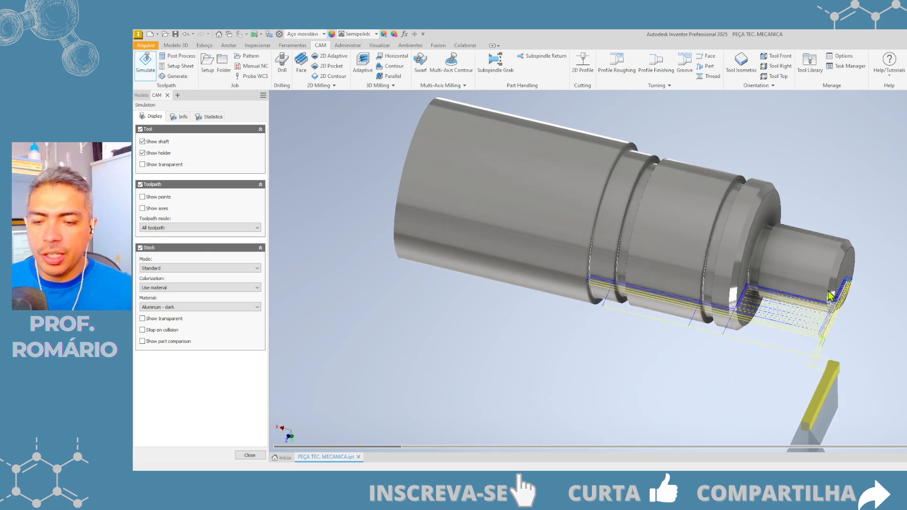
{"action": "left_click_drag", "start_coordinate": [714, 232], "coordinate": [715, 253]}
{"action": "key", "text": "Escape"}
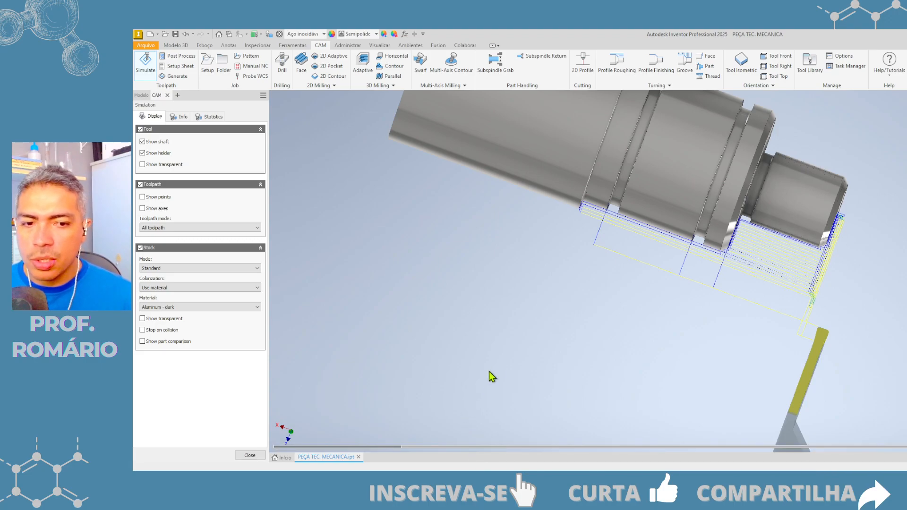
{"action": "middle_click_drag", "start_coordinate": [486, 378], "coordinate": [487, 343], "text": "shift"}
{"action": "left_click", "coordinate": [246, 455]}
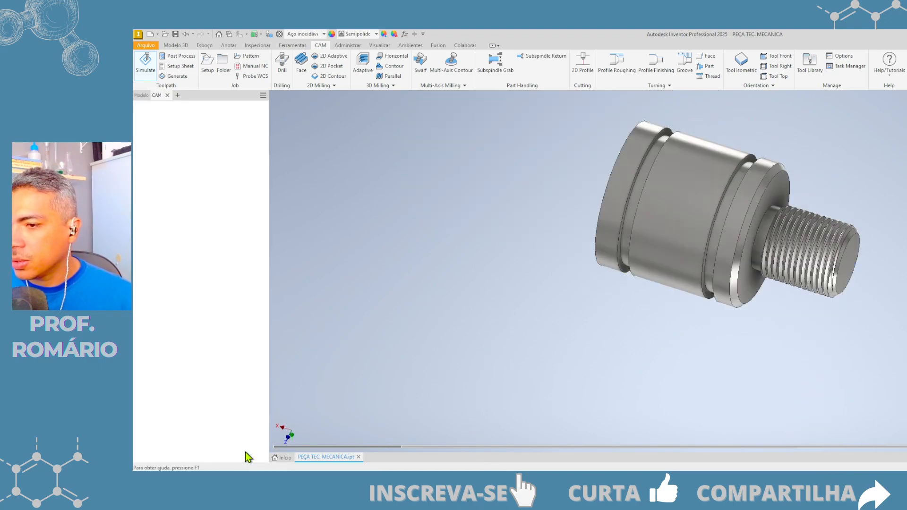
Create an outside Thread operation with the turning threading OD Threading tool and select the shaft's threaded surface as the thread face.
{"action": "scroll", "coordinate": [767, 231], "scroll_direction": "up", "scroll_amount": 6}
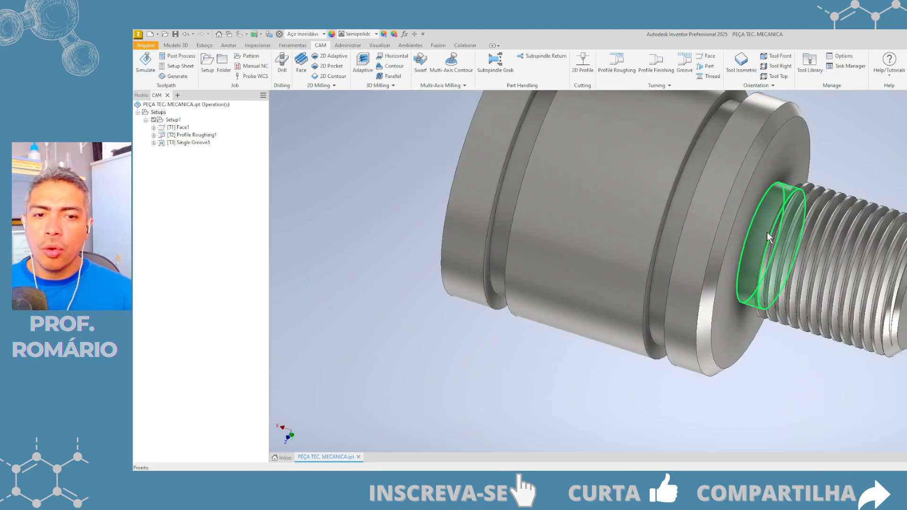
{"action": "scroll", "coordinate": [764, 229], "scroll_direction": "down", "scroll_amount": 5}
{"action": "middle_click_drag", "start_coordinate": [757, 231], "coordinate": [705, 250]}
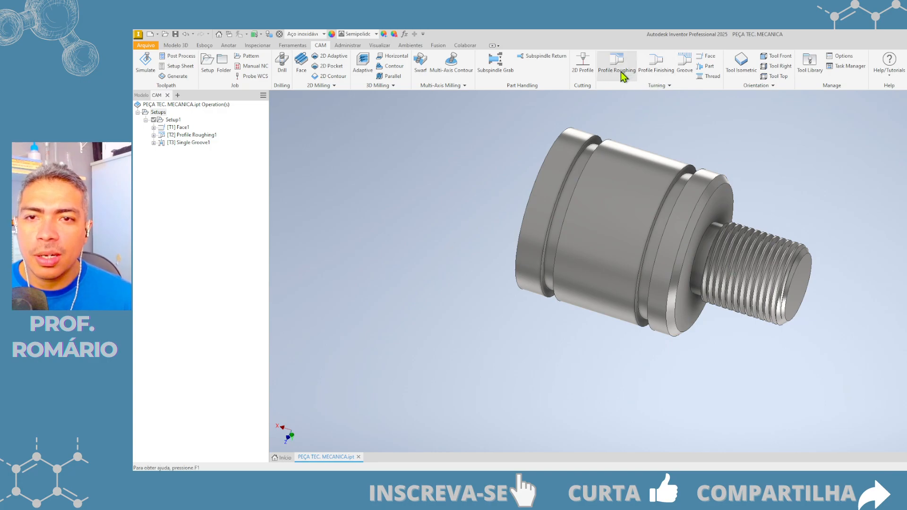
{"action": "left_click", "coordinate": [709, 77]}
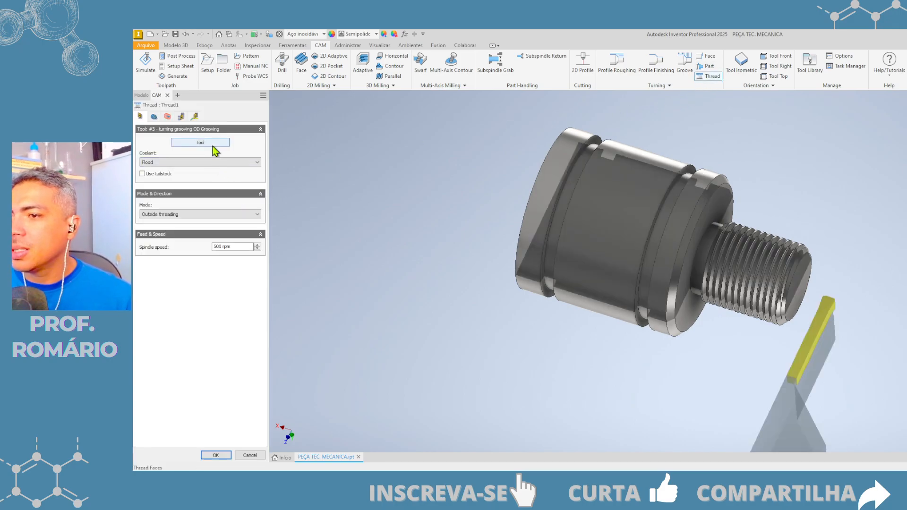
{"action": "left_click", "coordinate": [212, 145]}
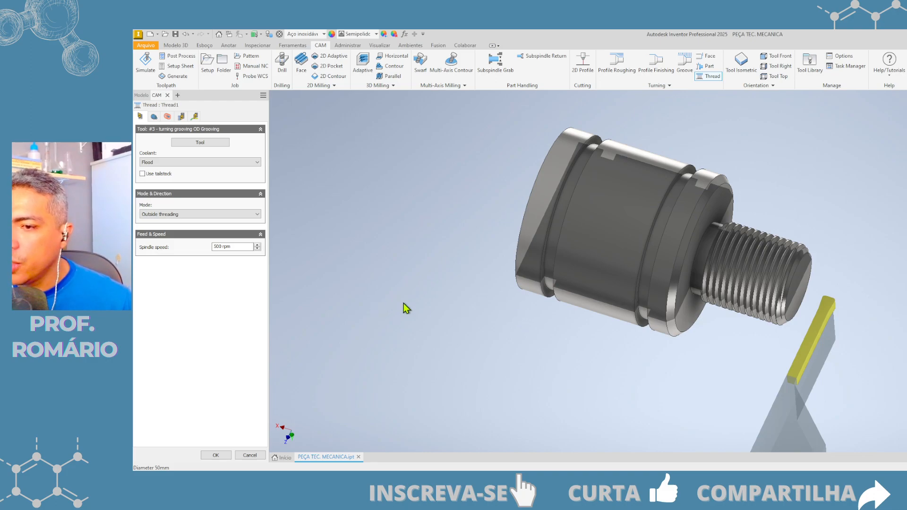
{"action": "left_click", "coordinate": [539, 344]}
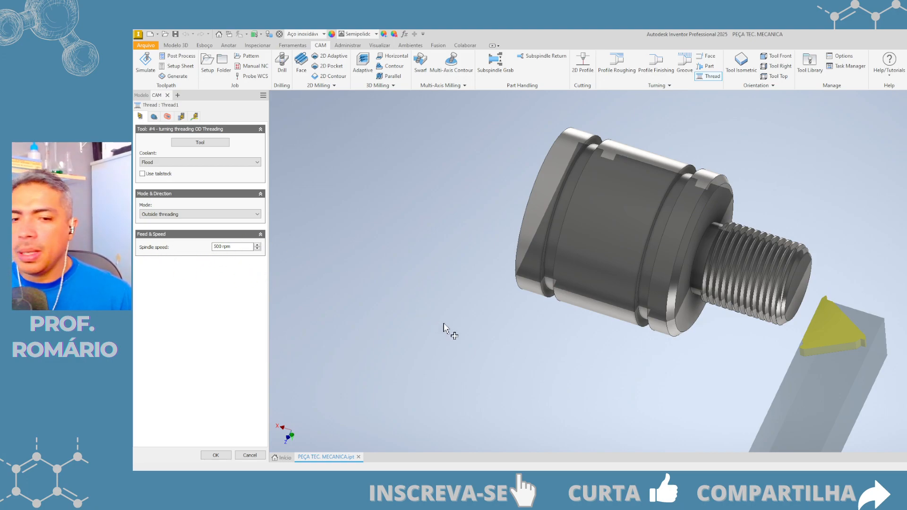
{"action": "left_click", "coordinate": [154, 117]}
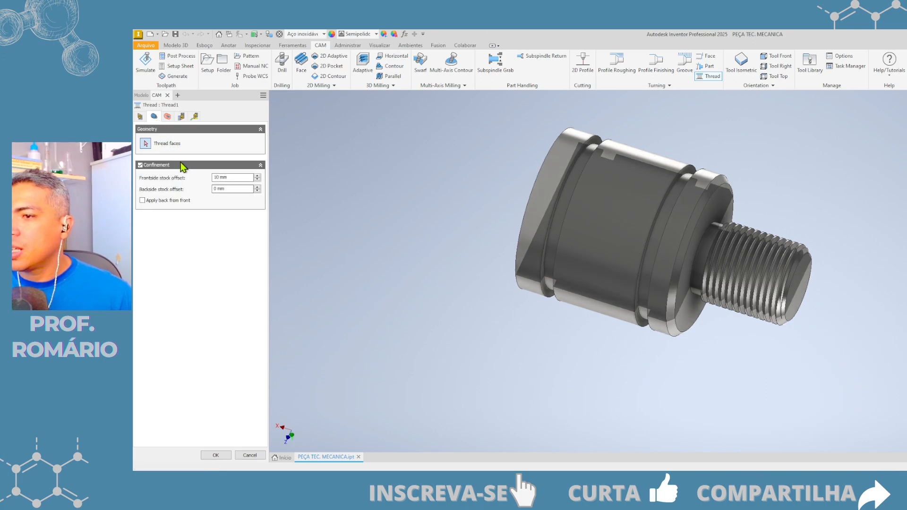
{"action": "left_click", "coordinate": [757, 268]}
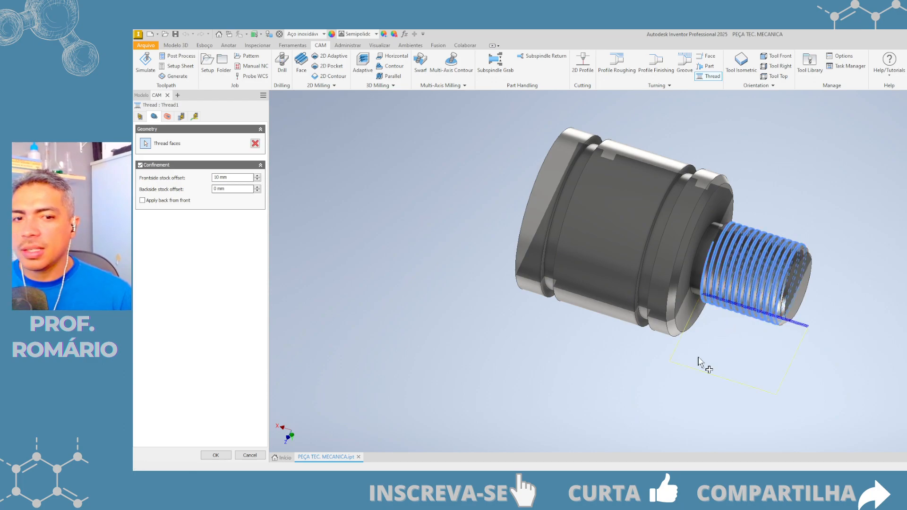
Examine where the previewed threading passes start and end relative to the shaft end and the thread relief.
{"action": "middle_click_drag", "start_coordinate": [625, 303], "coordinate": [675, 249], "text": "shift"}
{"action": "scroll", "coordinate": [762, 246], "scroll_direction": "up", "scroll_amount": 4}
{"action": "middle_click_drag", "start_coordinate": [742, 245], "coordinate": [784, 200]}
{"action": "middle_click_drag", "start_coordinate": [665, 267], "coordinate": [652, 299], "text": "shift"}
{"action": "scroll", "coordinate": [670, 360], "scroll_direction": "up", "scroll_amount": 3}
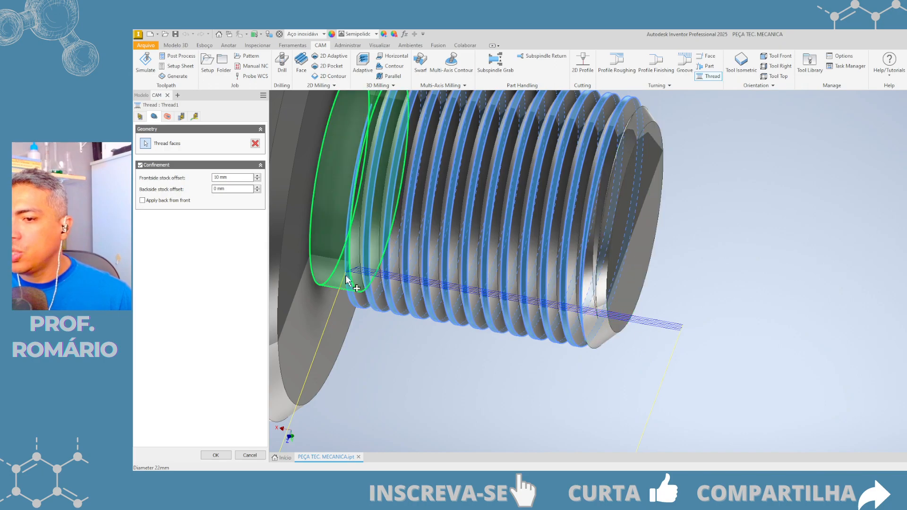
{"action": "mouse_move", "coordinate": [469, 299]}
{"action": "middle_mouse_down", "text": "shift"}
{"action": "mouse_move", "coordinate": [468, 279]}
{"action": "mouse_move", "coordinate": [477, 296]}
{"action": "middle_mouse_up", "text": "shift"}
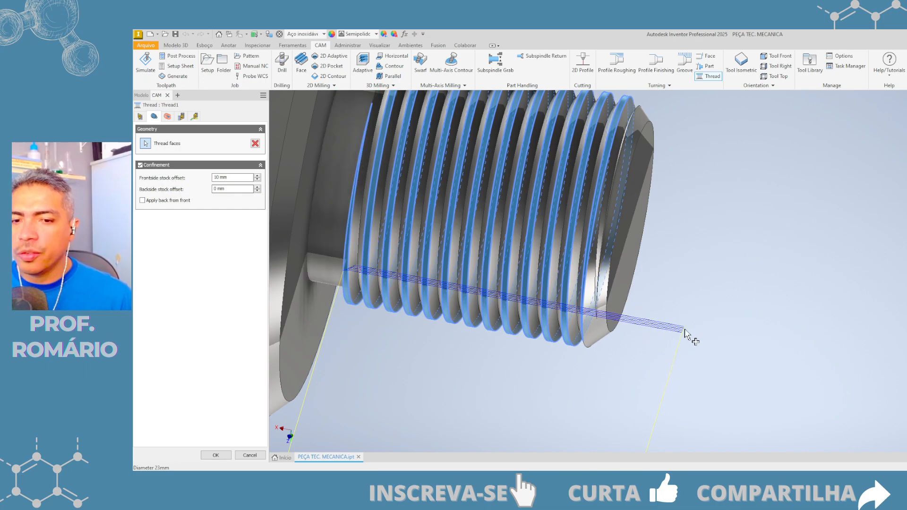
{"action": "scroll", "coordinate": [685, 343], "scroll_direction": "up", "scroll_amount": 3}
{"action": "scroll", "coordinate": [502, 307], "scroll_direction": "down", "scroll_amount": 5}
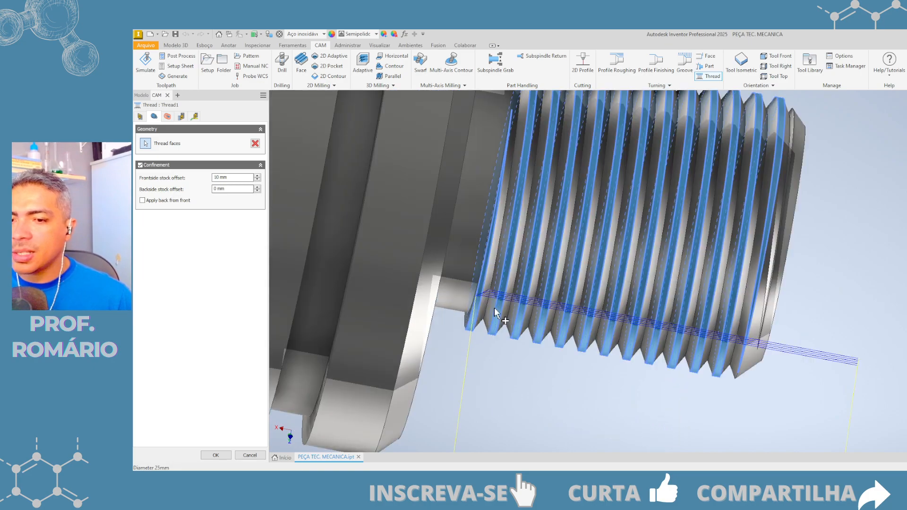
{"action": "scroll", "coordinate": [500, 293], "scroll_direction": "down", "scroll_amount": 2}
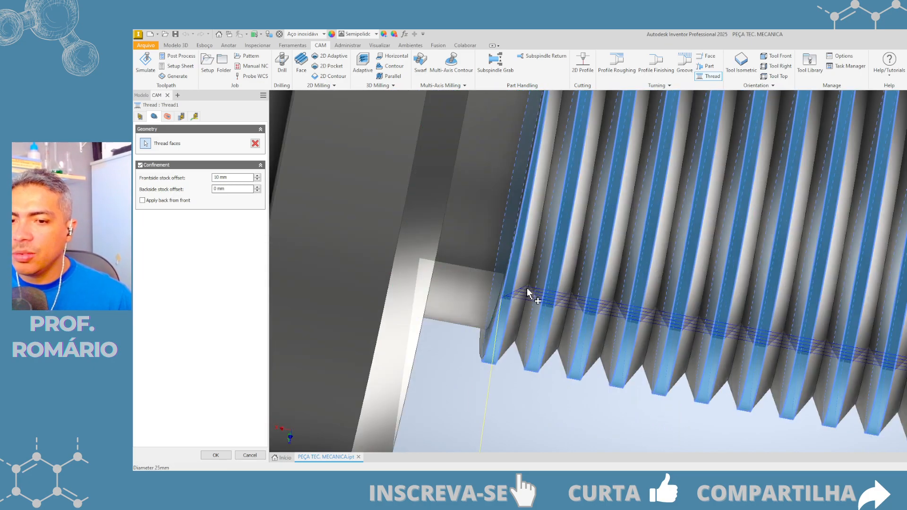
{"action": "scroll", "coordinate": [529, 289], "scroll_direction": "up", "scroll_amount": 4}
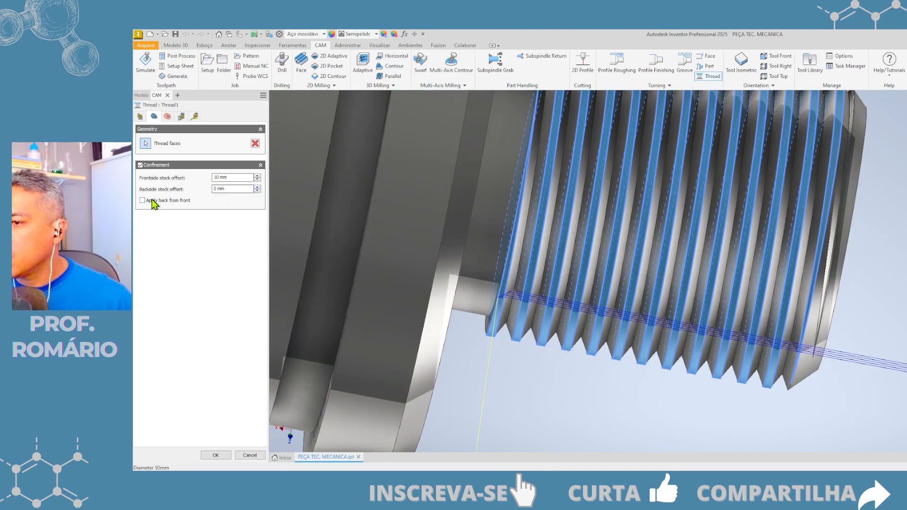
Set the thread's backside stock offset to 2 mm, trying 3 mm and checking the pass ends inside the thread relief.
{"action": "left_click", "coordinate": [257, 187]}
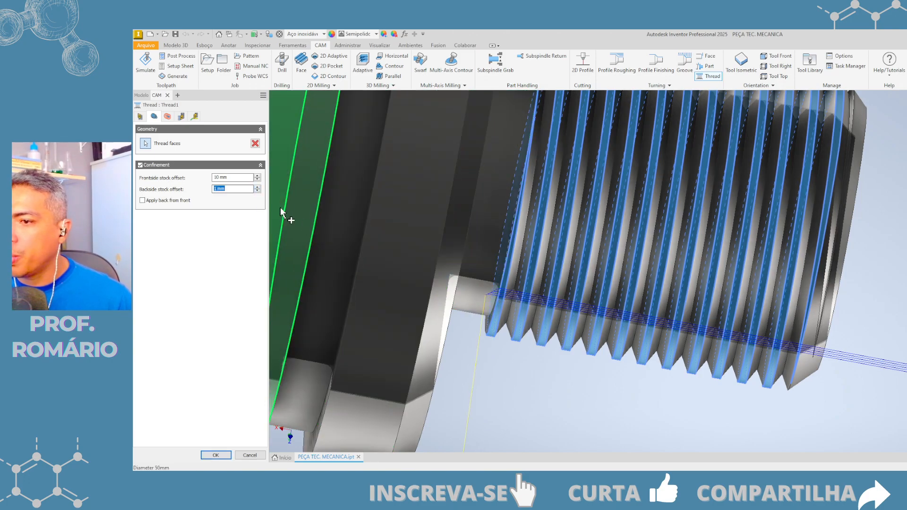
{"action": "middle_click_drag", "start_coordinate": [569, 298], "coordinate": [461, 289], "text": "shift"}
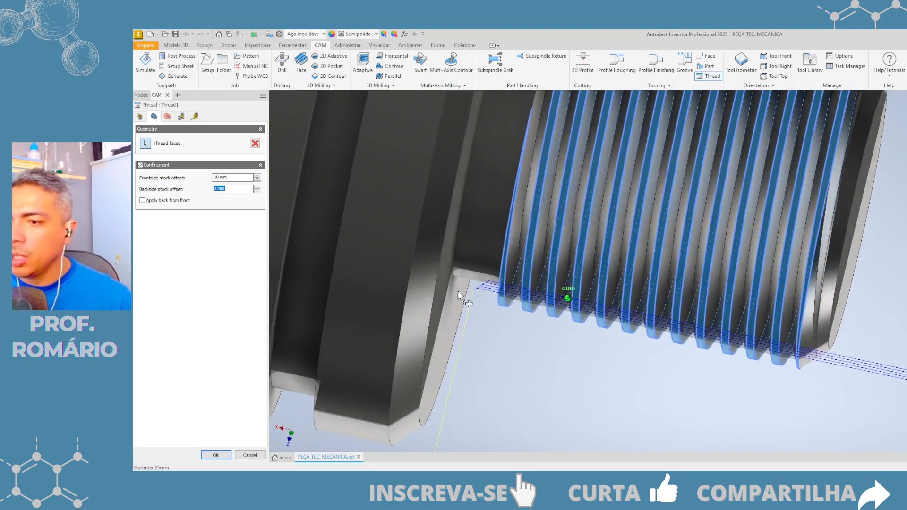
{"action": "left_click", "coordinate": [257, 188]}
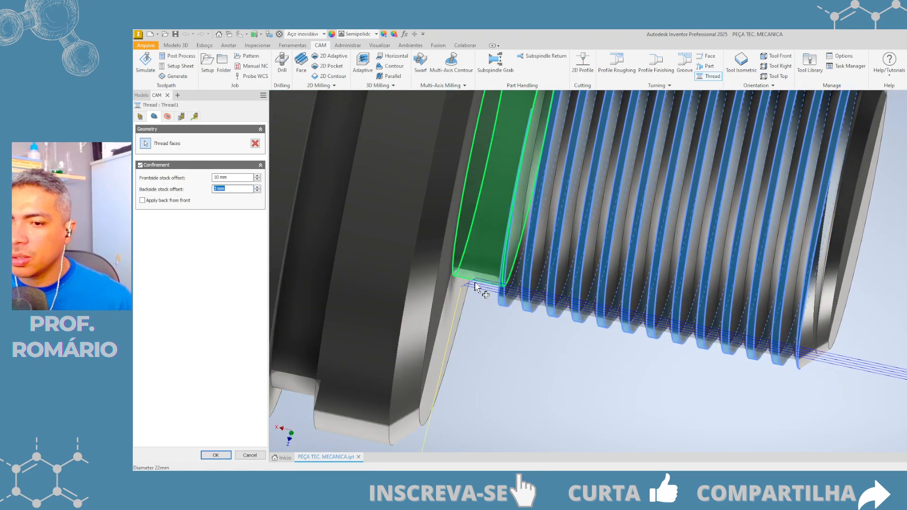
{"action": "scroll", "coordinate": [480, 283], "scroll_direction": "up", "scroll_amount": 5}
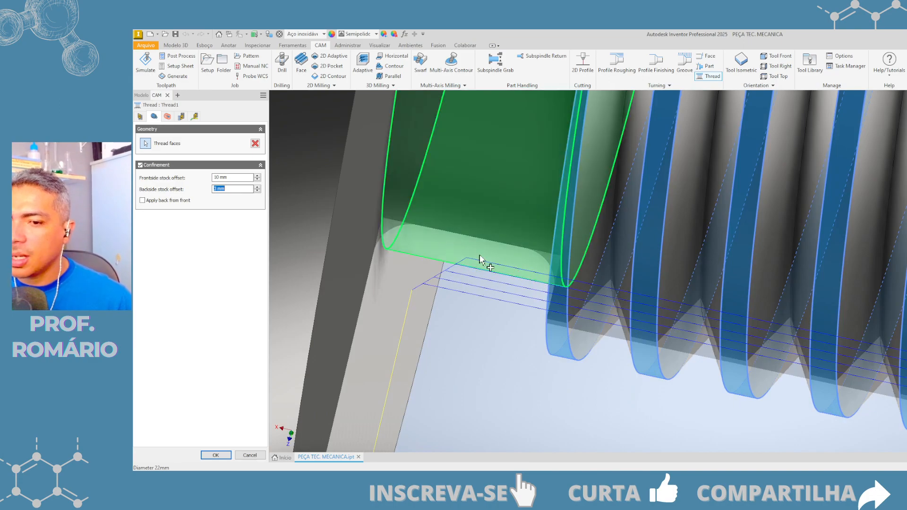
{"action": "scroll", "coordinate": [470, 302], "scroll_direction": "down", "scroll_amount": 5}
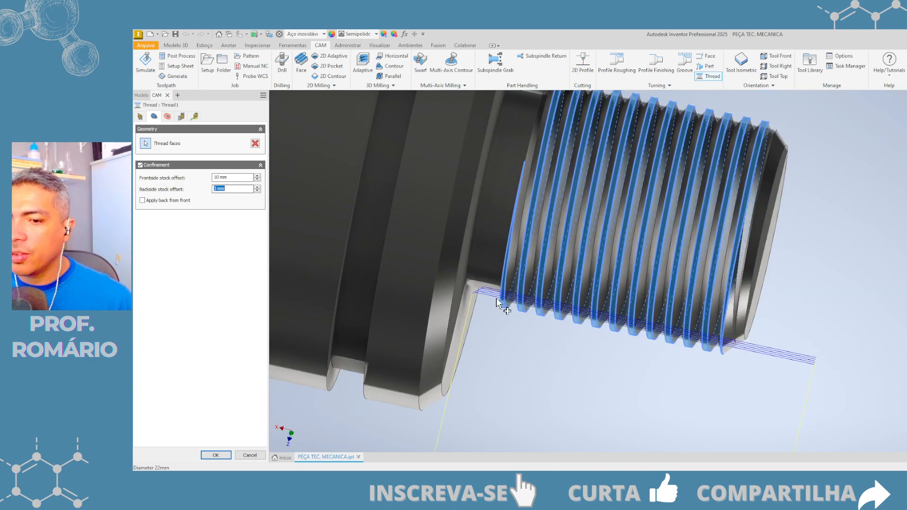
{"action": "mouse_move", "coordinate": [503, 276]}
{"action": "middle_mouse_down", "text": "shift"}
{"action": "mouse_move", "coordinate": [512, 261]}
{"action": "mouse_move", "coordinate": [502, 268]}
{"action": "mouse_move", "coordinate": [515, 274]}
{"action": "middle_mouse_up", "text": "shift"}
{"action": "left_click_drag", "start_coordinate": [516, 274], "coordinate": [507, 270], "text": "shift"}
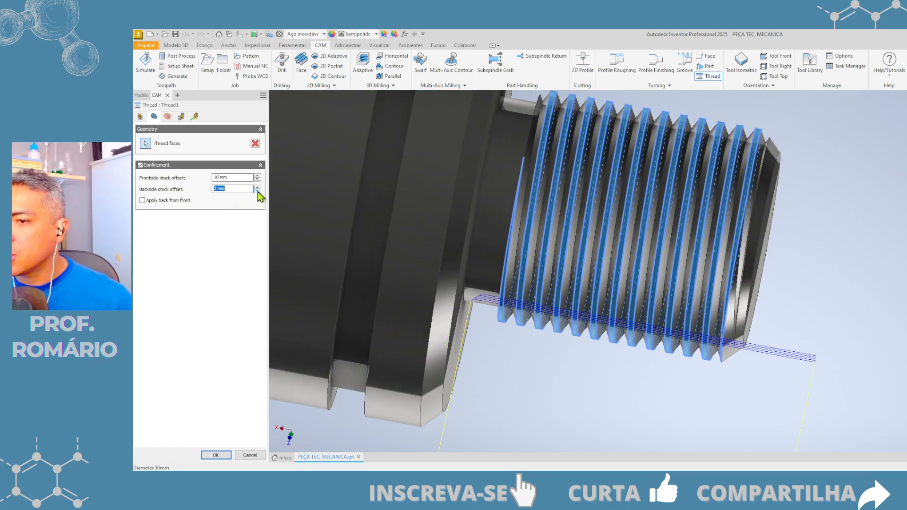
{"action": "scroll", "coordinate": [453, 336], "scroll_direction": "down", "scroll_amount": 5}
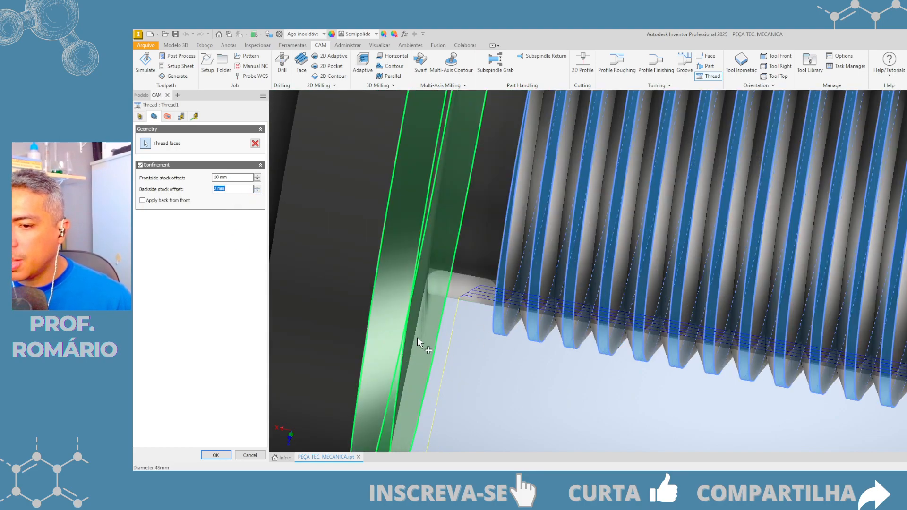
{"action": "scroll", "coordinate": [487, 300], "scroll_direction": "up", "scroll_amount": 5}
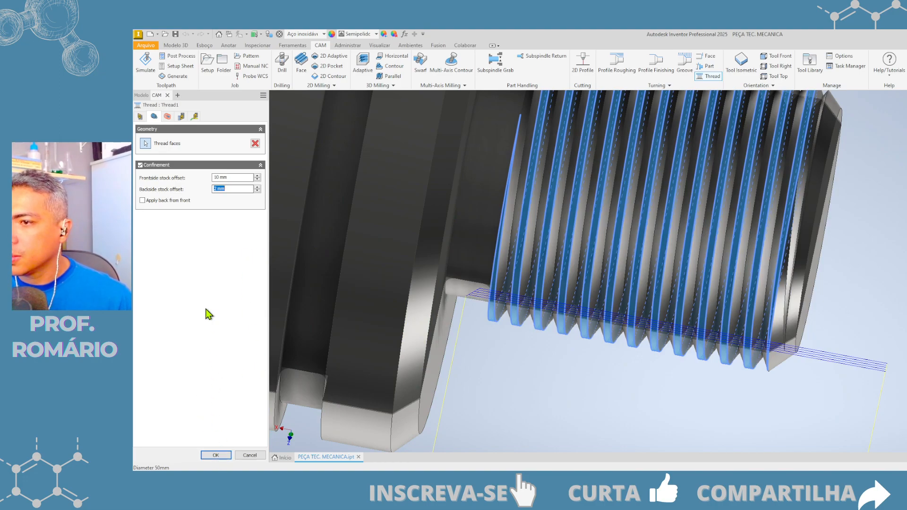
Set the thread depth to 1,22 mm, review the clearance and linking settings, and generate the Thread toolpath.
{"action": "left_click", "coordinate": [167, 117]}
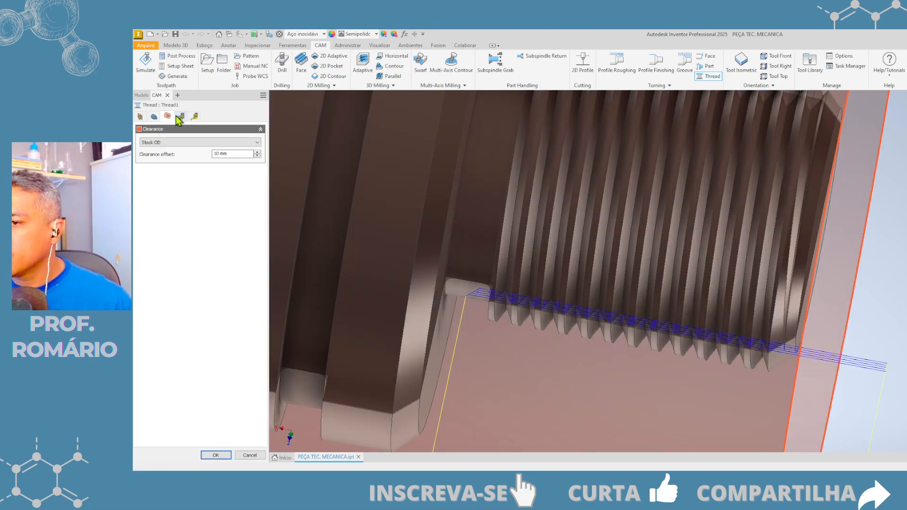
{"action": "left_click", "coordinate": [181, 117]}
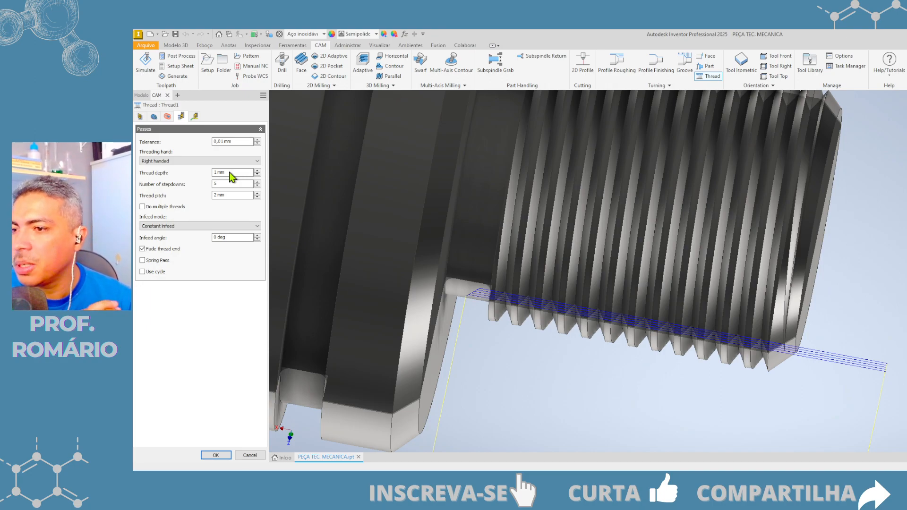
{"action": "left_click", "coordinate": [218, 172]}
{"action": "key", "text": "BackSpace"}
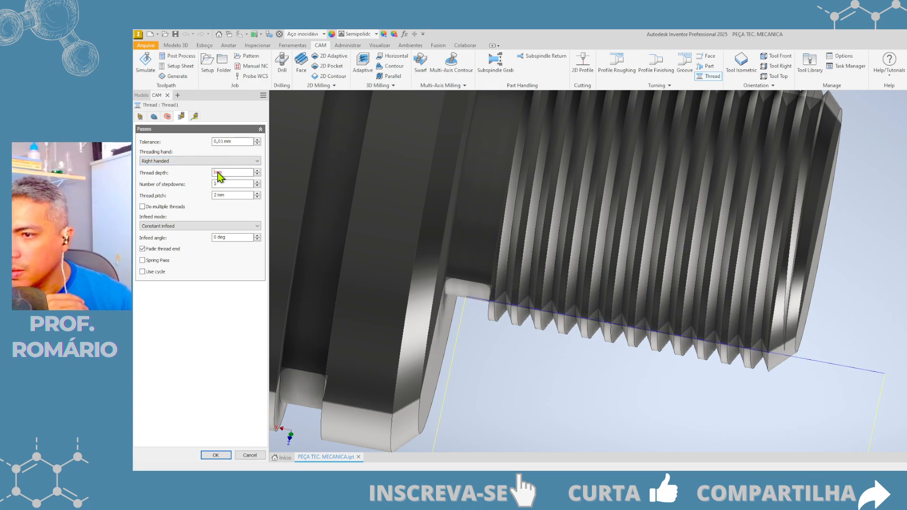
{"action": "type", "text": "1,22"}
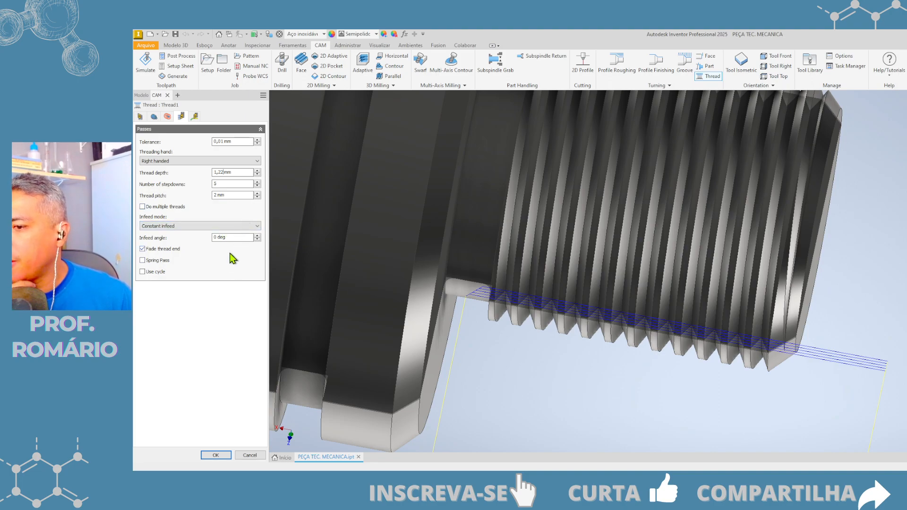
{"action": "left_click", "coordinate": [193, 117]}
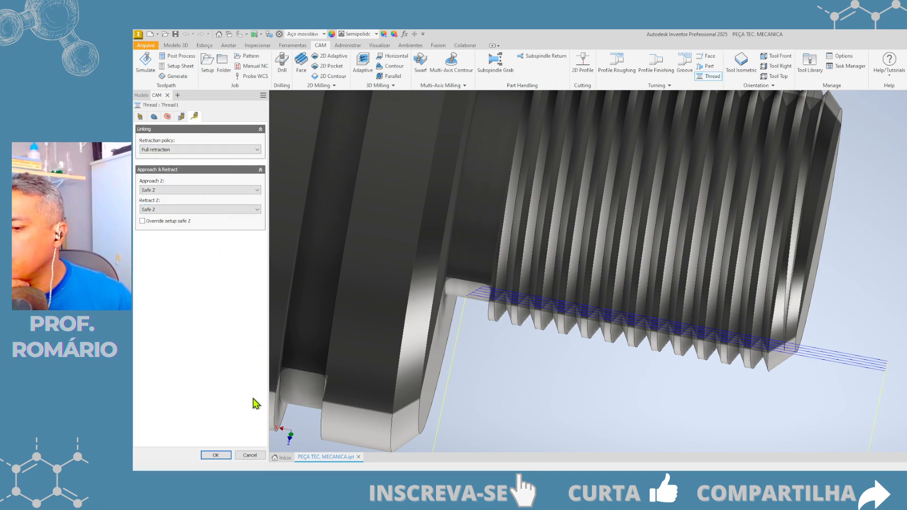
{"action": "left_click", "coordinate": [216, 455]}
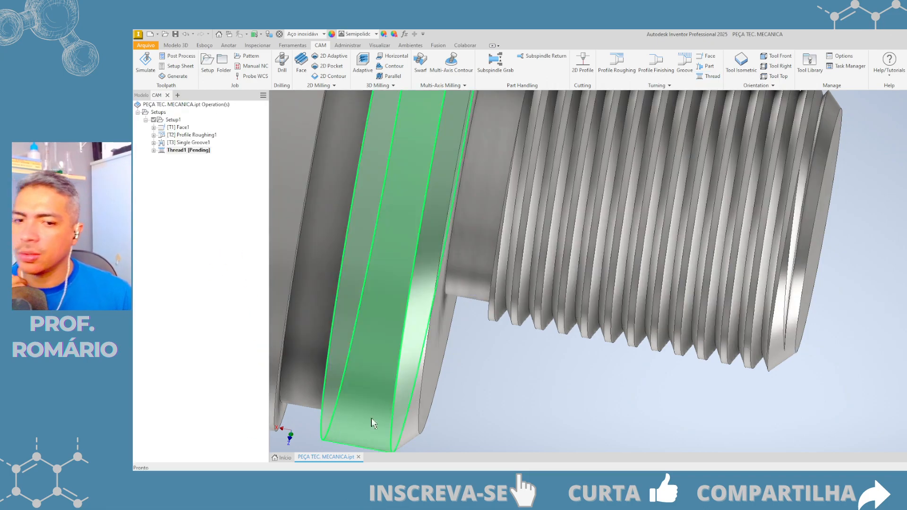
Simulate all operations under Setups and play the machining of the complete part.
{"action": "scroll", "coordinate": [624, 349], "scroll_direction": "down", "scroll_amount": 3}
{"action": "middle_click_drag", "start_coordinate": [626, 349], "coordinate": [685, 286], "text": "shift"}
{"action": "left_click", "coordinate": [158, 112]}
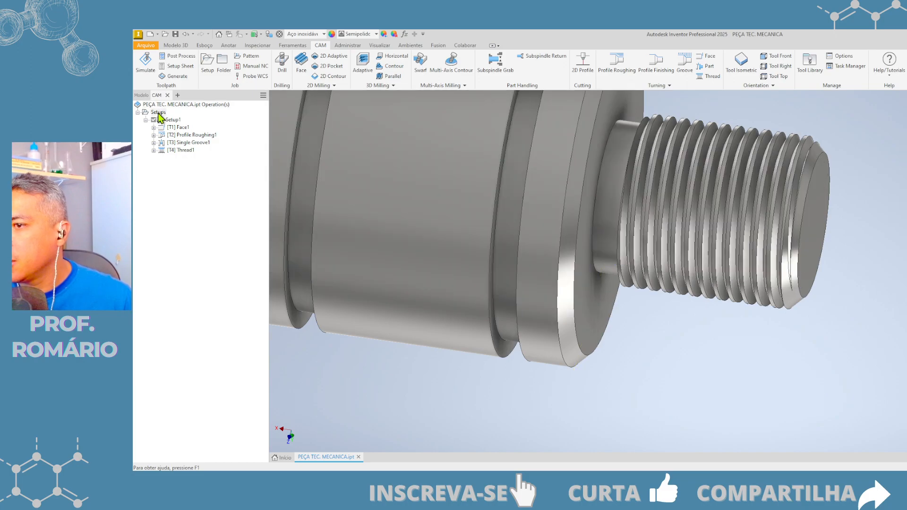
{"action": "left_click", "coordinate": [146, 65]}
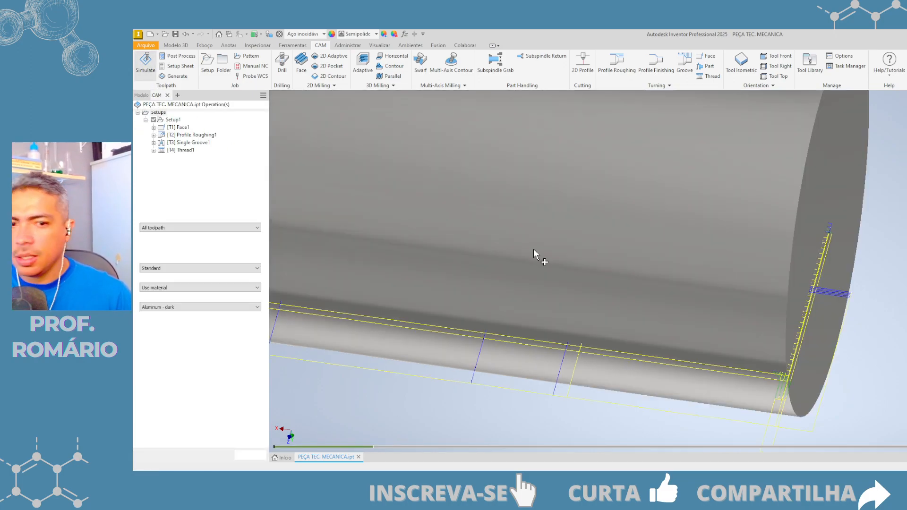
{"action": "middle_click_drag", "start_coordinate": [651, 292], "coordinate": [778, 287]}
{"action": "scroll", "coordinate": [778, 287], "scroll_direction": "down", "scroll_amount": 3}
{"action": "middle_click_drag", "start_coordinate": [748, 262], "coordinate": [745, 348], "text": "shift"}
{"action": "left_click", "coordinate": [743, 419]}
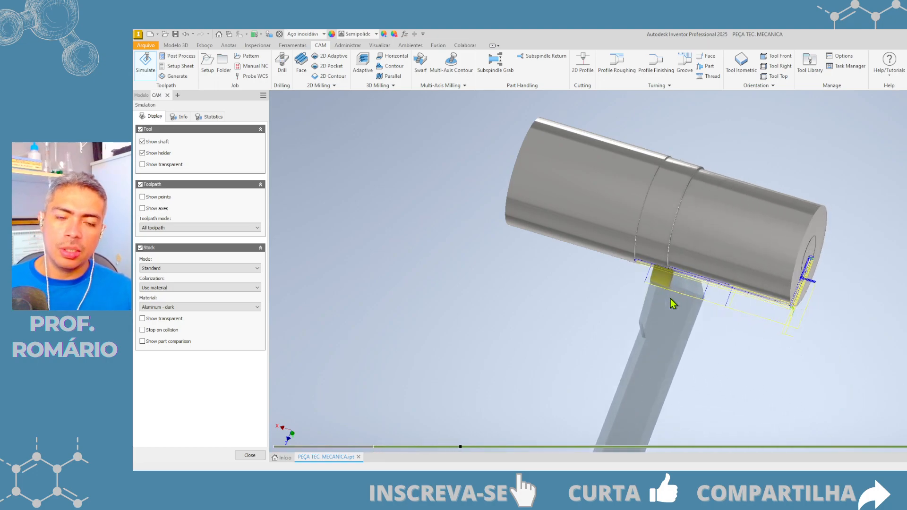
Examine the simulated machining of the grooves, shoulder and thread up close, and close the simulation.
{"action": "middle_click_drag", "start_coordinate": [780, 226], "coordinate": [594, 251]}
{"action": "scroll", "coordinate": [598, 262], "scroll_direction": "up", "scroll_amount": 5}
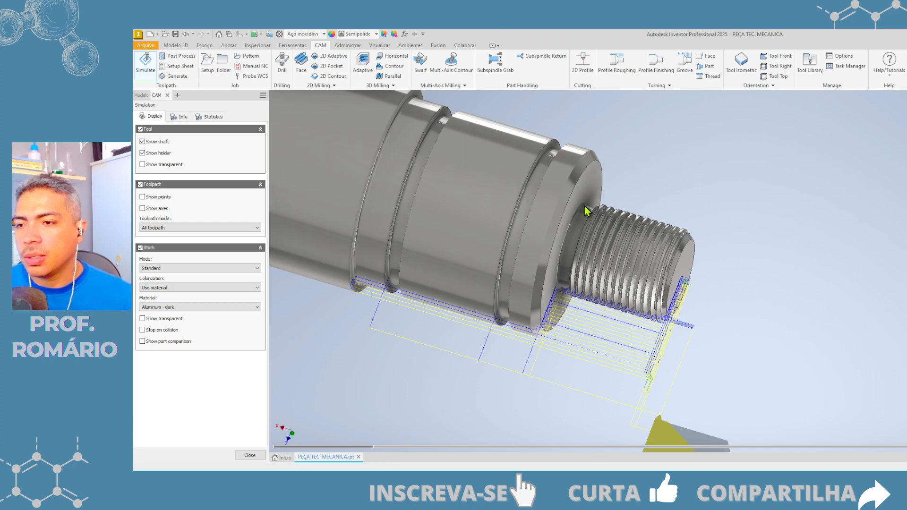
{"action": "mouse_move", "coordinate": [575, 169]}
{"action": "middle_mouse_down", "text": "shift"}
{"action": "mouse_move", "coordinate": [580, 151]}
{"action": "mouse_move", "coordinate": [610, 272]}
{"action": "middle_mouse_up", "text": "shift"}
{"action": "scroll", "coordinate": [613, 279], "scroll_direction": "up", "scroll_amount": 3}
{"action": "middle_click_drag", "start_coordinate": [616, 363], "coordinate": [562, 237]}
{"action": "scroll", "coordinate": [580, 212], "scroll_direction": "down", "scroll_amount": 5}
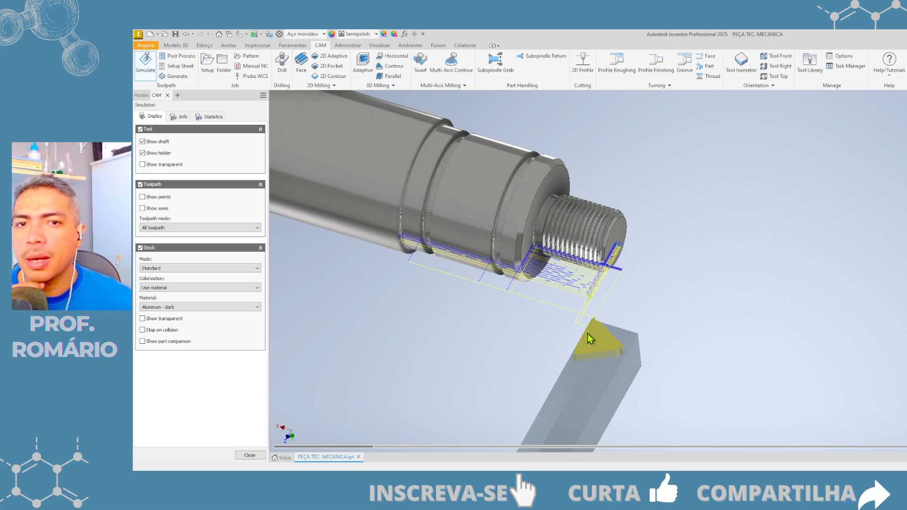
{"action": "scroll", "coordinate": [588, 284], "scroll_direction": "up", "scroll_amount": 5}
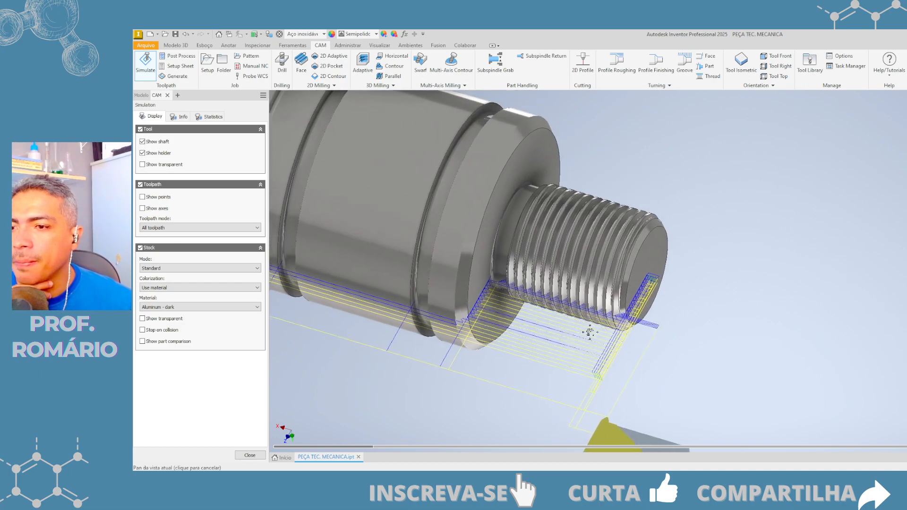
{"action": "left_click", "coordinate": [251, 455]}
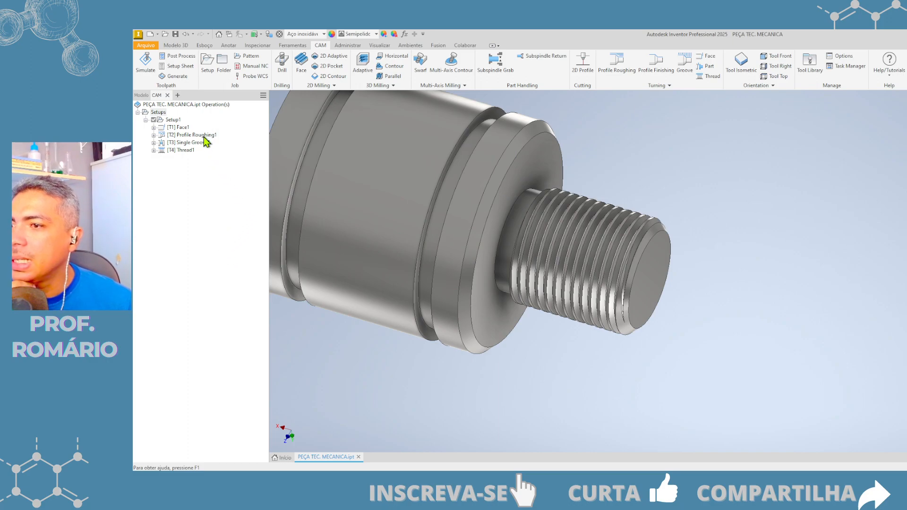
Start Post Process for all operations under Setups.
{"action": "left_click", "coordinate": [158, 113]}
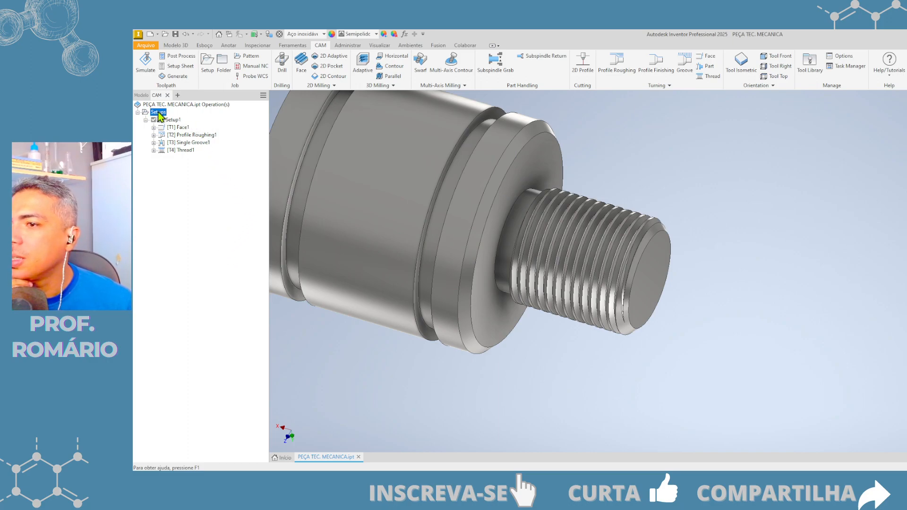
{"action": "left_click", "coordinate": [176, 59]}
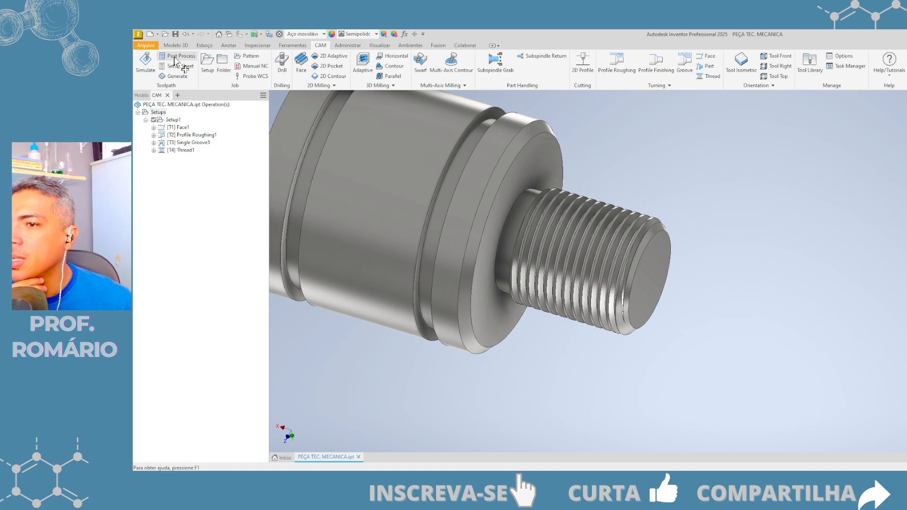